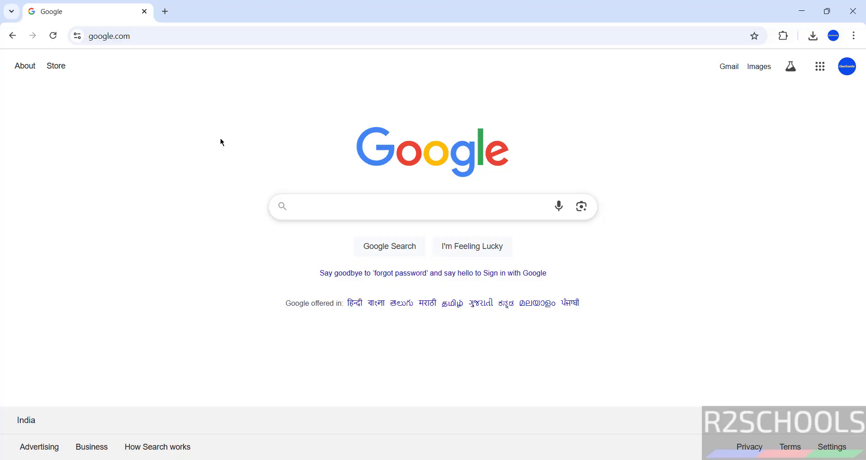
Go to kali.org from Chrome's Google start page
click(300, 33)
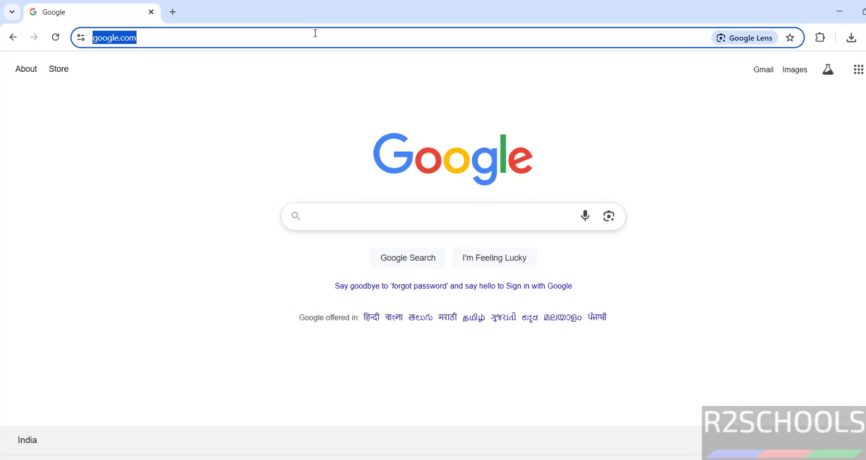
text(kali)
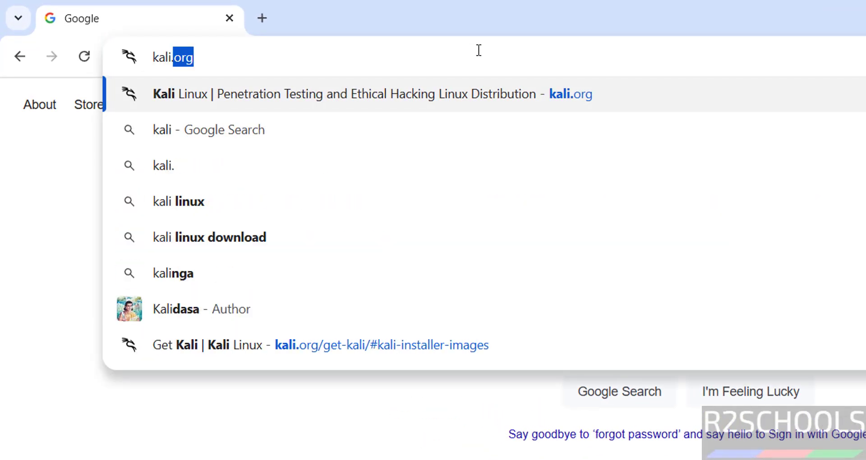
text(.org)
key(Return)
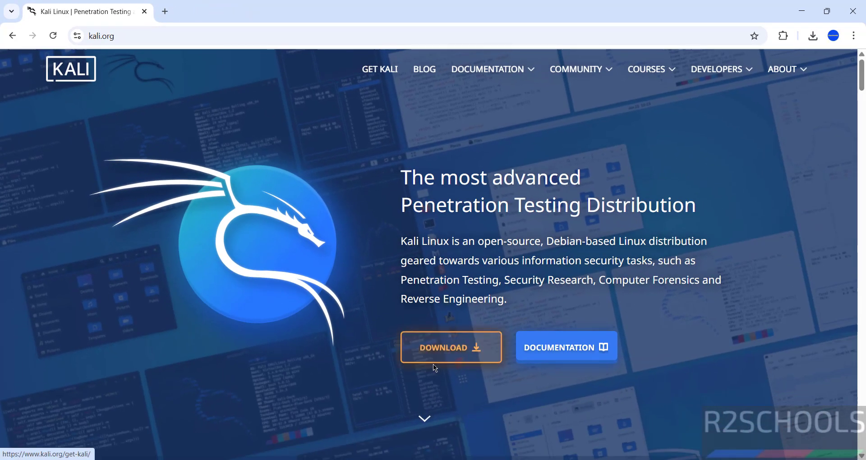
From Get Kali > Installer Images, download the Kali Purple 2025.1c amd64 ISO
click(379, 73)
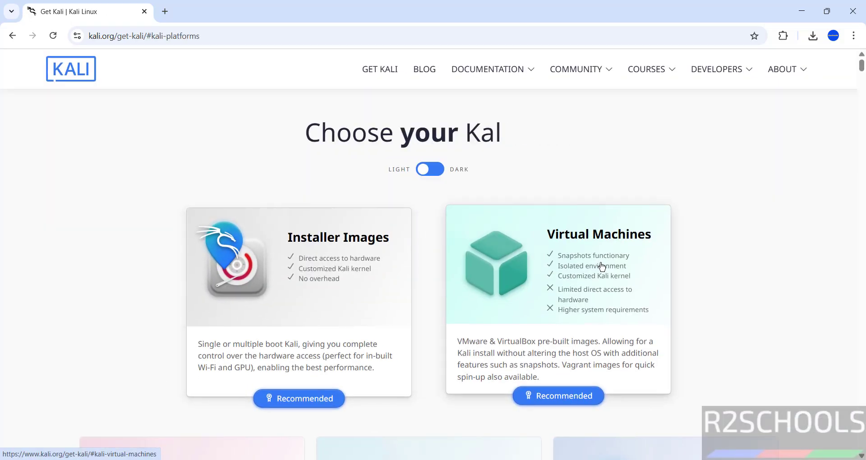
click(323, 289)
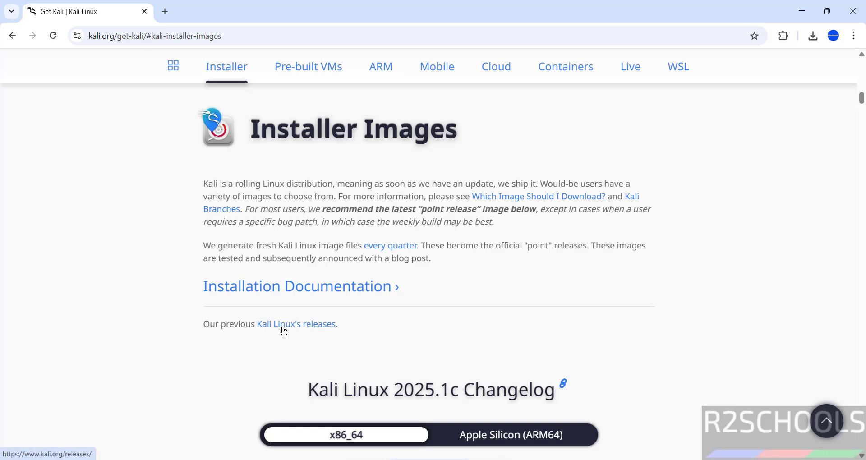
scroll(254, 365, down, 1)
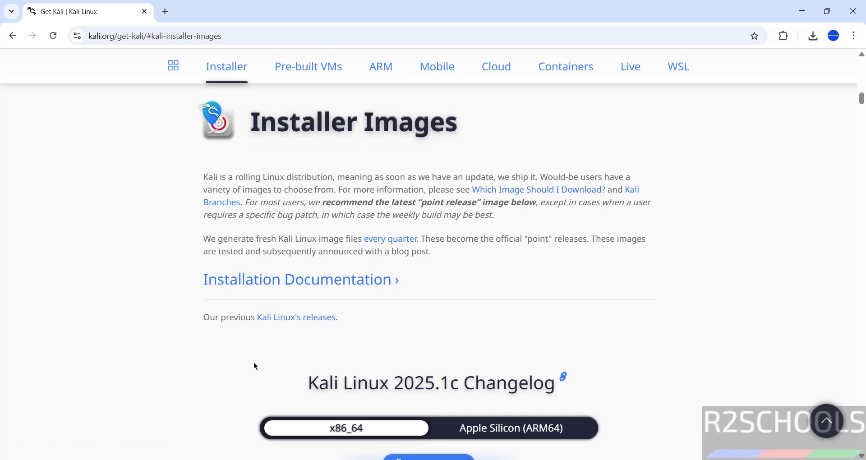
scroll(255, 366, down, 15)
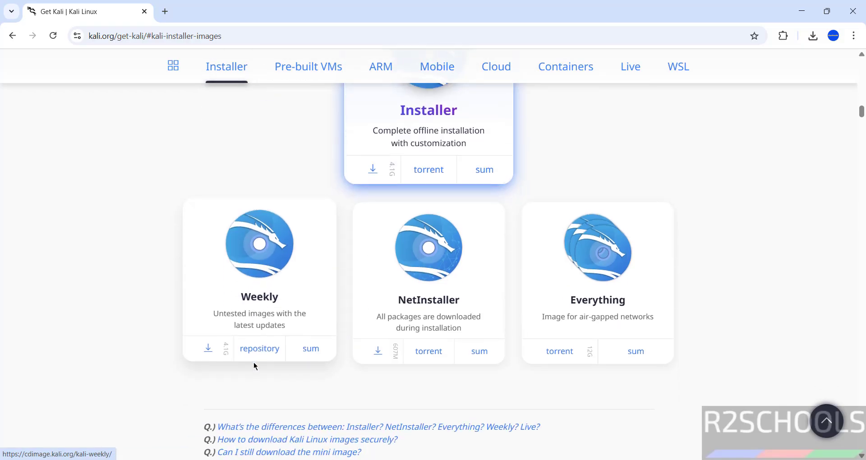
scroll(255, 366, down, 5)
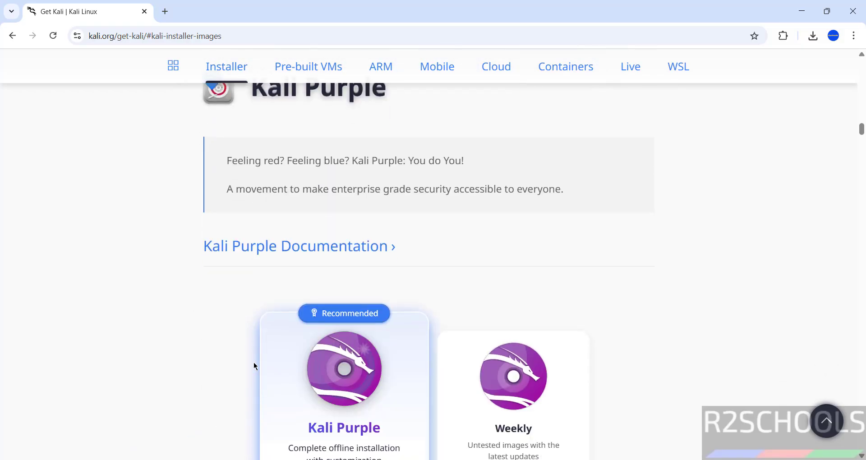
scroll(255, 366, down, 2)
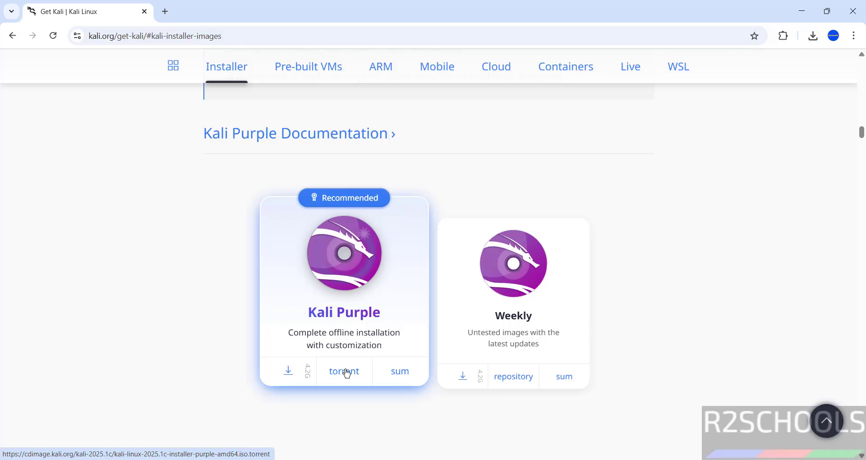
click(286, 374)
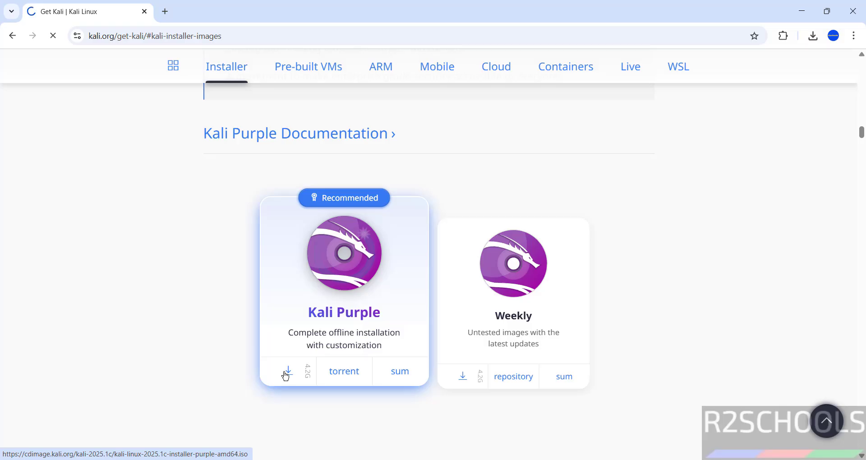
Cancel the duplicate Kali Purple download and remove it from Chrome's downloads list
key(ctrl+j)
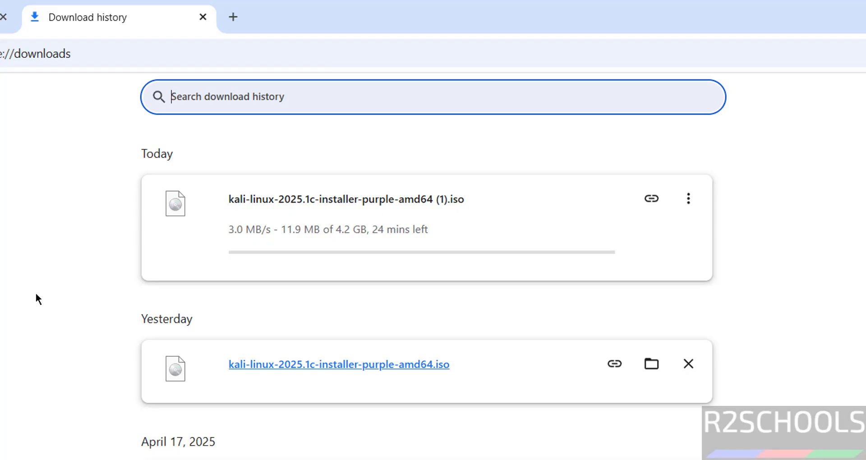
click(688, 197)
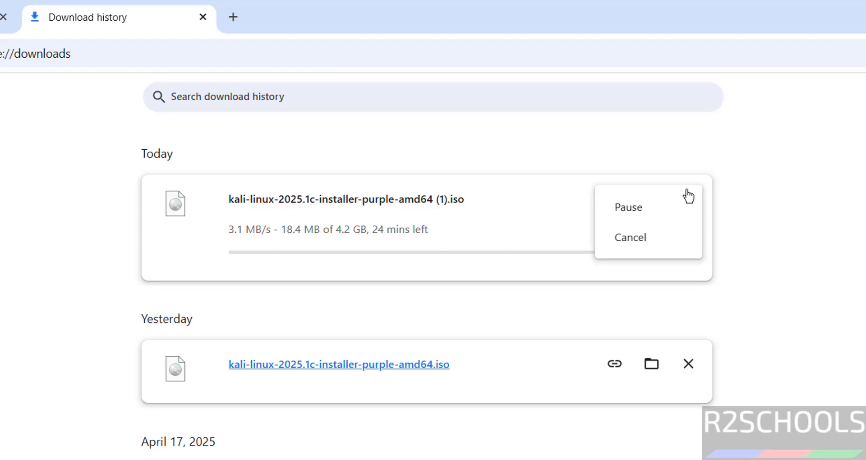
click(649, 236)
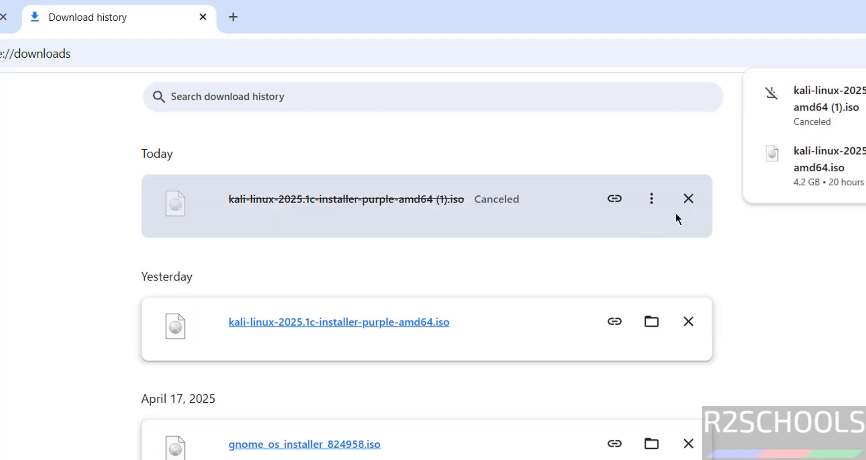
click(689, 200)
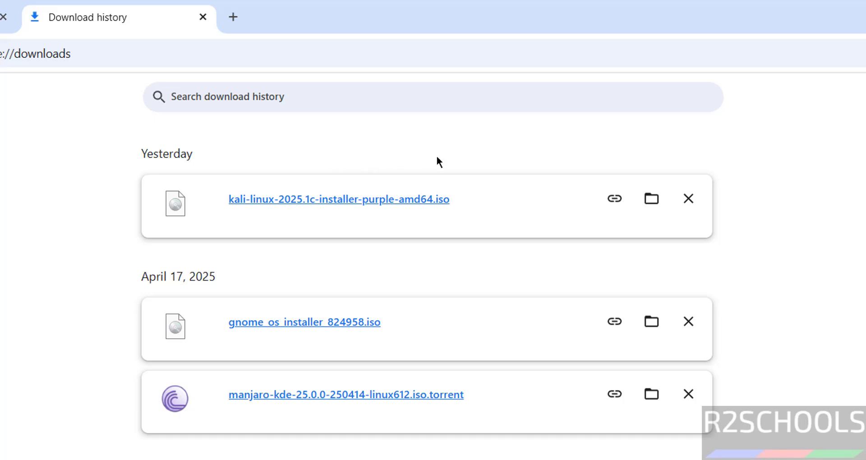
Launch VMware Workstation Pro from the system app launcher
key(super)
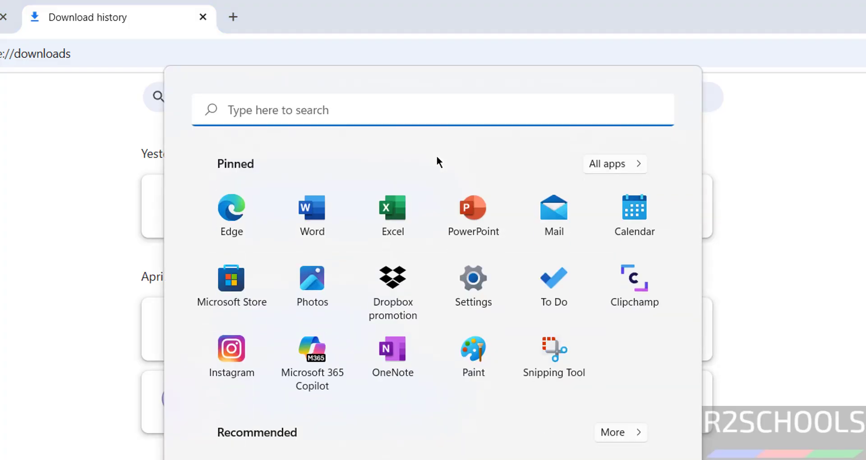
text(vm)
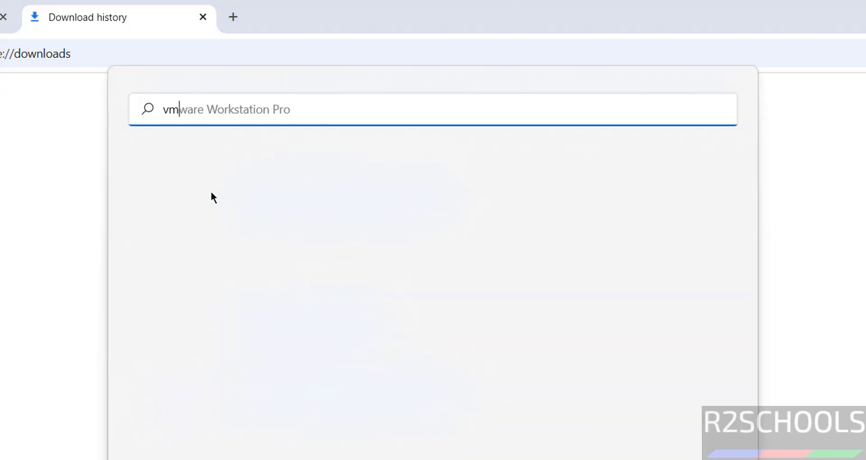
click(247, 236)
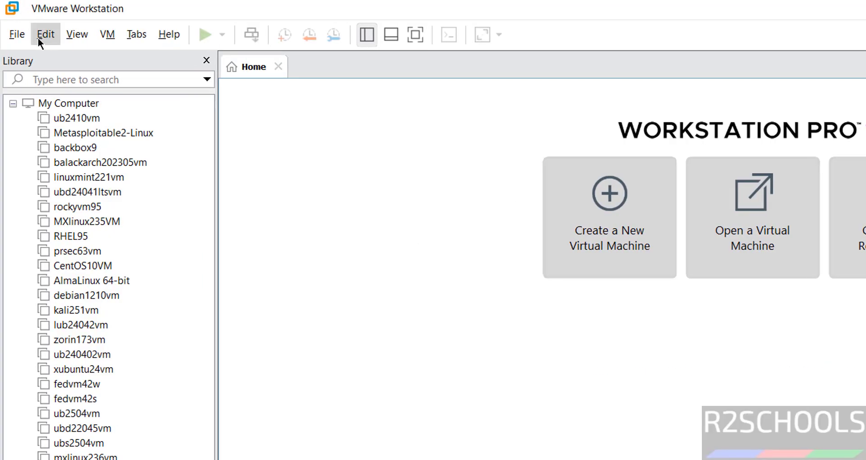
Start a new virtual machine that installs from the Kali Purple installer ISO
click(20, 36)
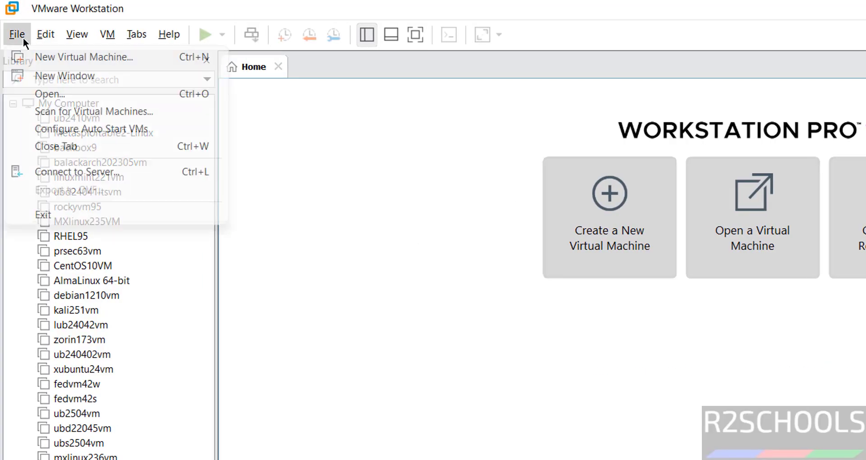
click(46, 58)
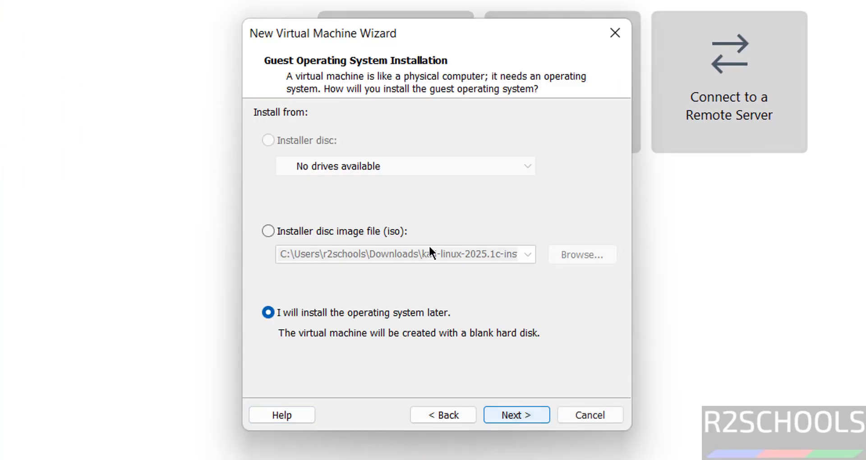
click(301, 232)
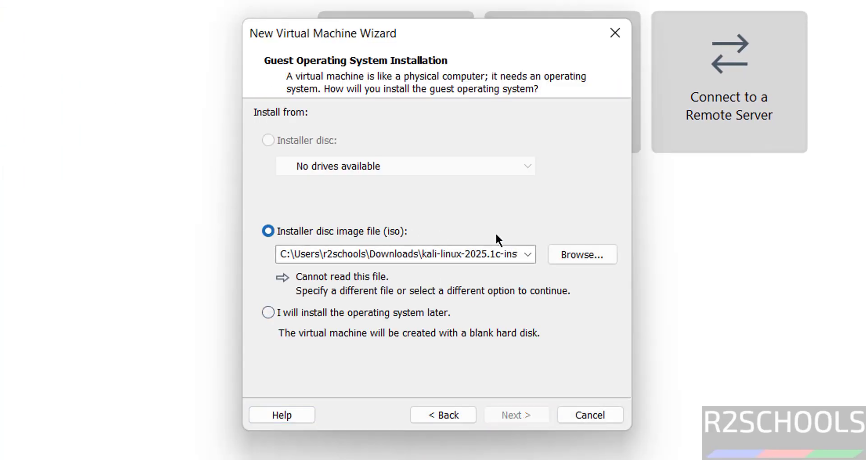
click(582, 254)
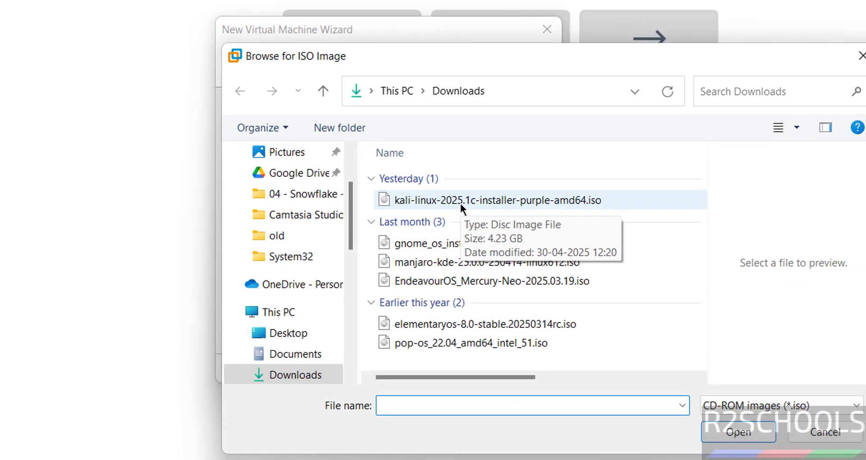
click(460, 203)
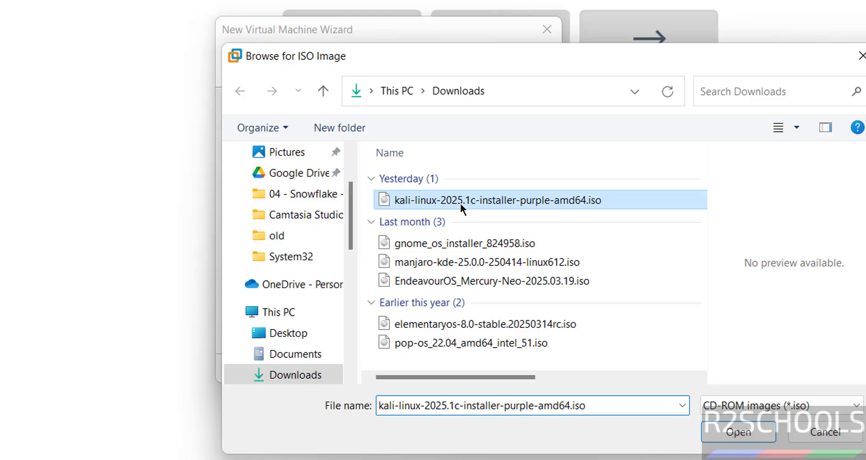
click(733, 435)
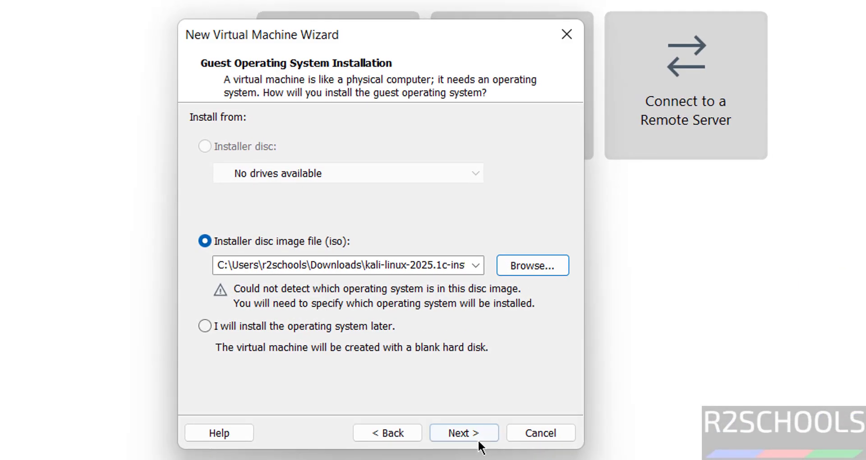
Set the guest operating system to Linux Debian 12.x 64-bit
click(479, 440)
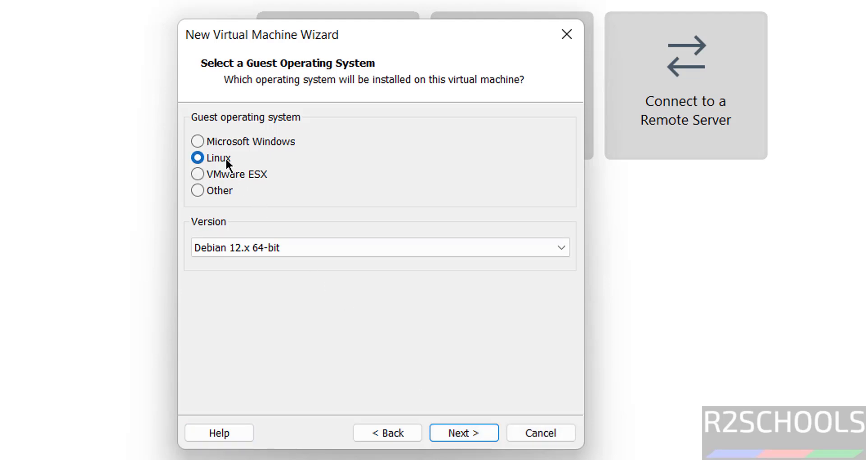
click(259, 250)
click(259, 250)
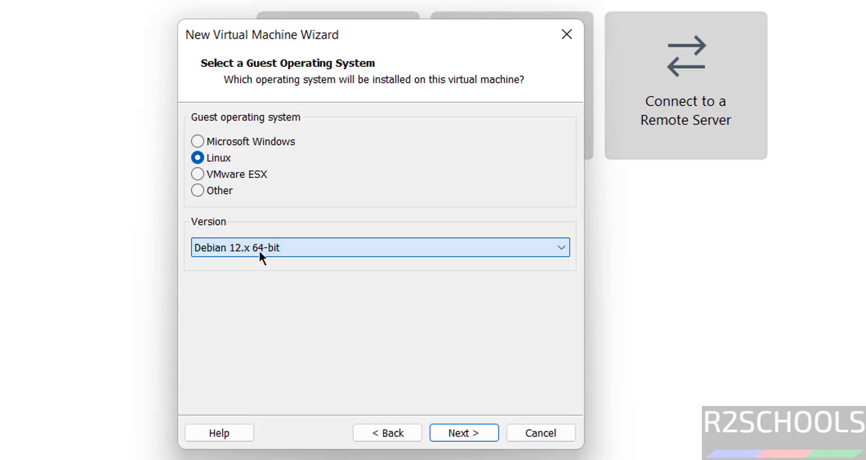
click(469, 432)
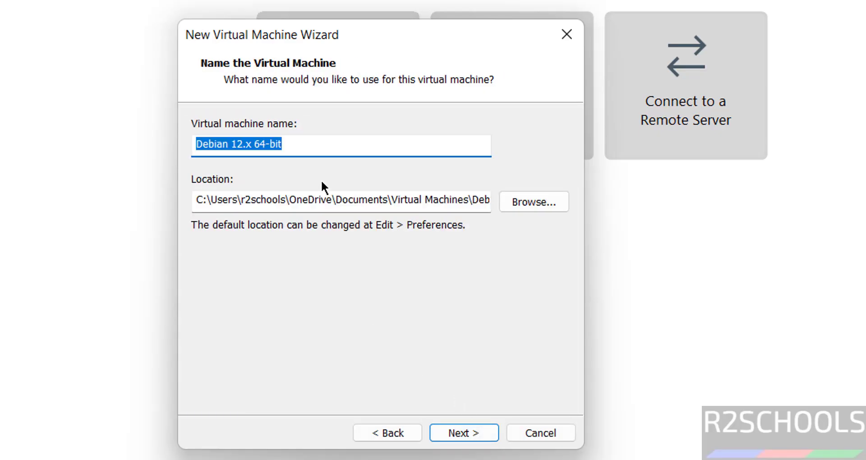
Name the new virtual machine kp2025vm
text(kp)
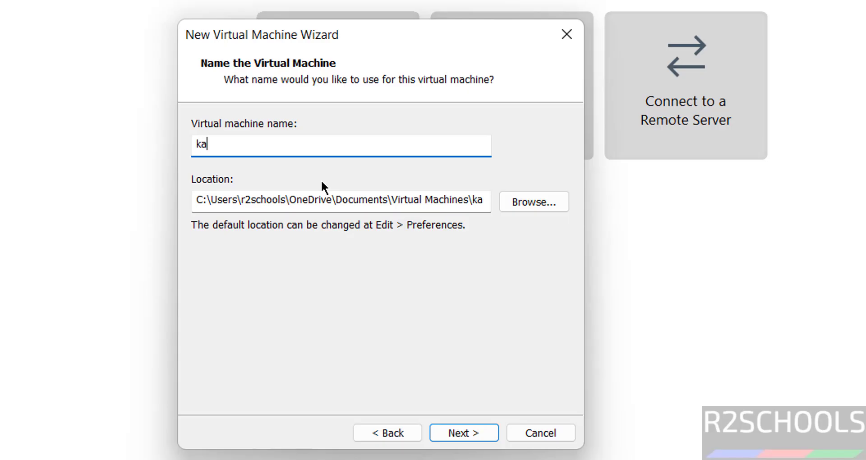
key(BackSpace)
text(p2025vm)
key(ctrl+a)
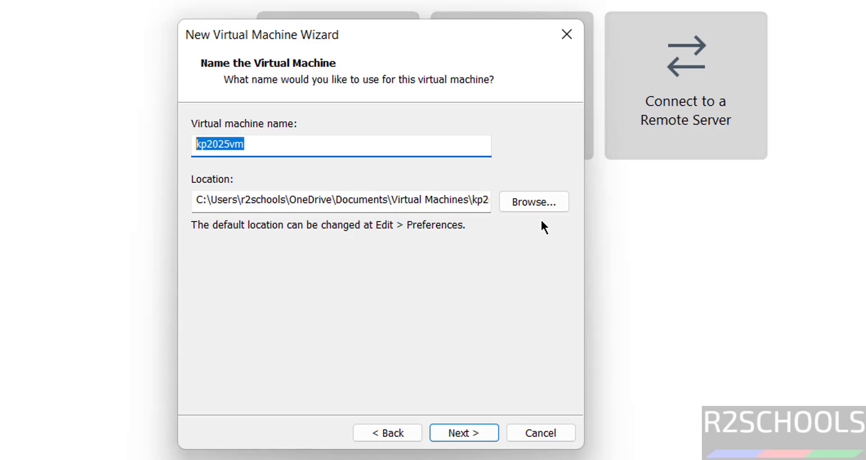
Store the VM in a newly created folder E:\VMS\kp2025vm
click(549, 205)
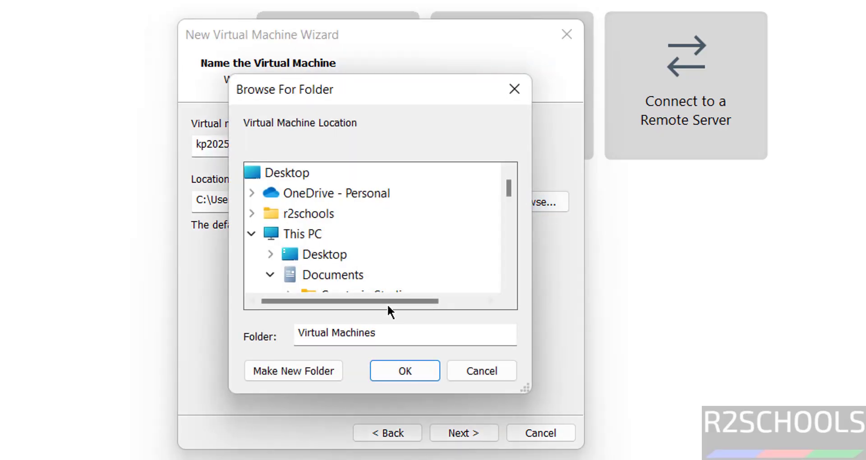
click(274, 269)
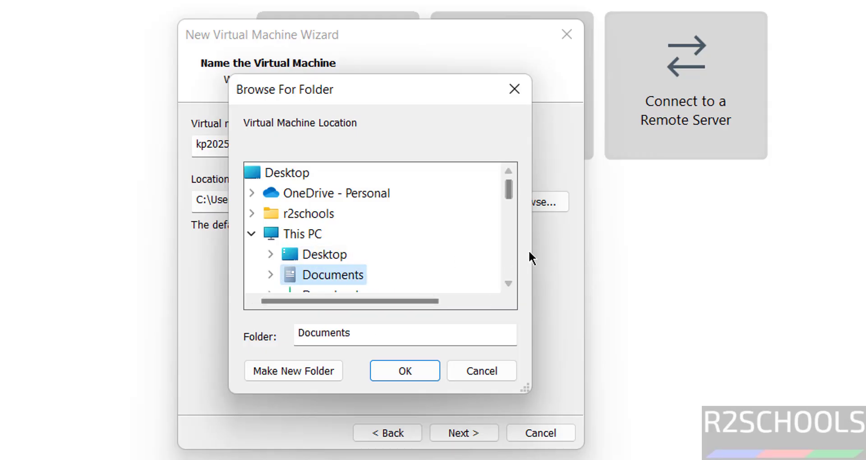
scroll(451, 266, down, 5)
click(363, 273)
click(332, 275)
click(299, 367)
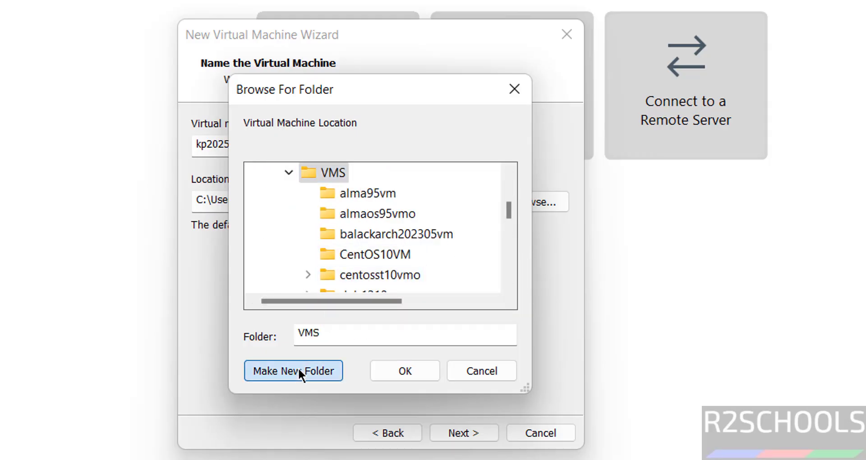
text(kp2025vm)
click(391, 379)
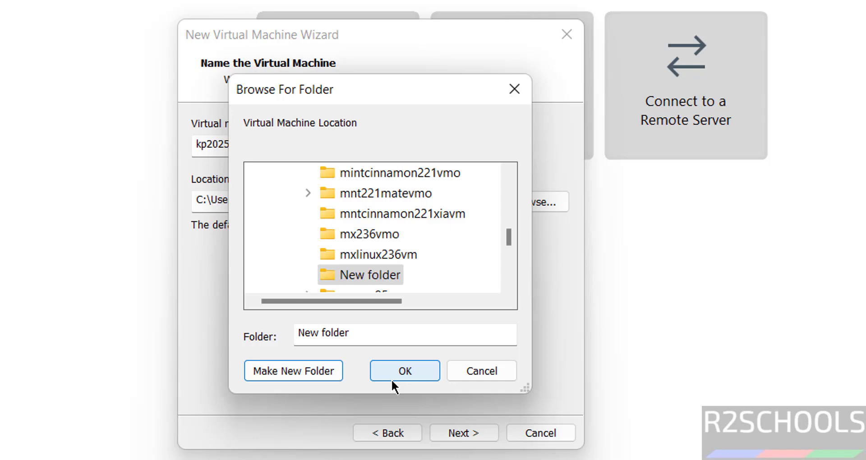
click(402, 367)
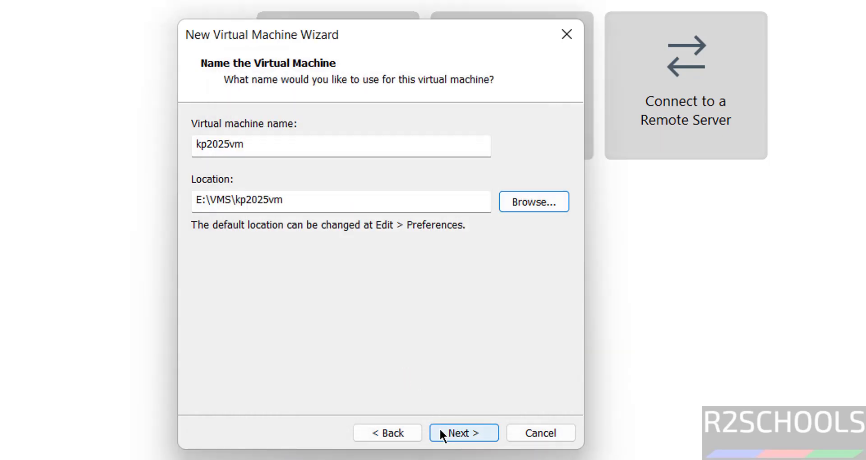
click(440, 431)
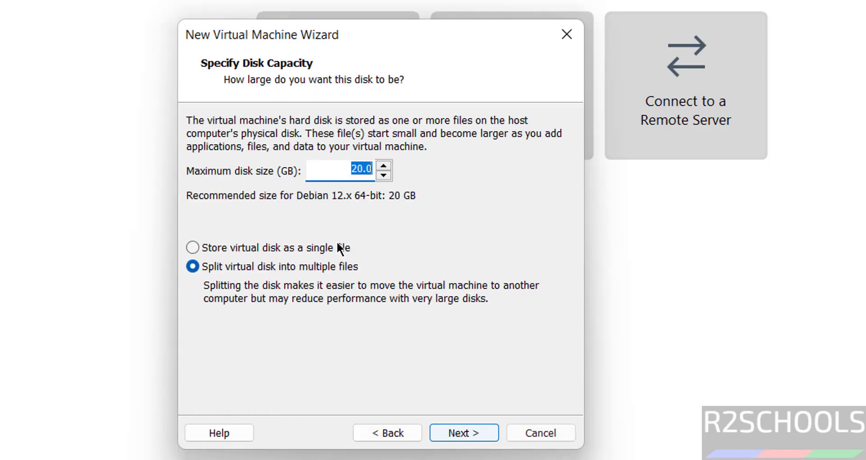
Make the virtual disk a single file with a 50 GB maximum size
click(260, 248)
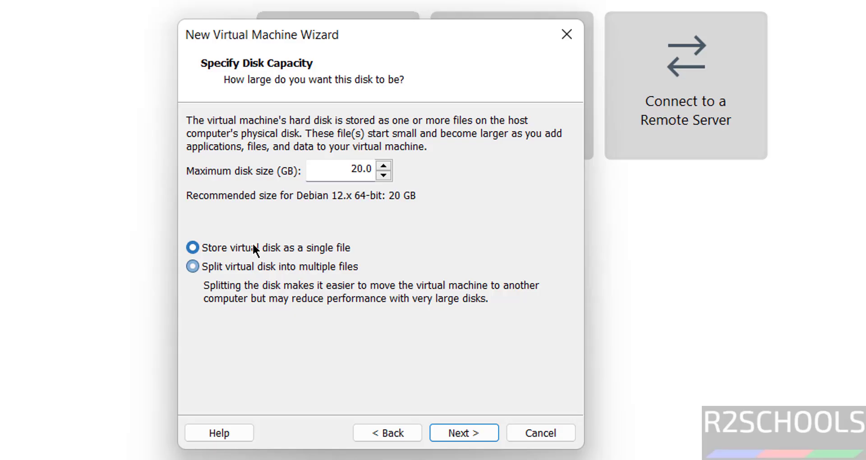
click(345, 166)
key(Delete)
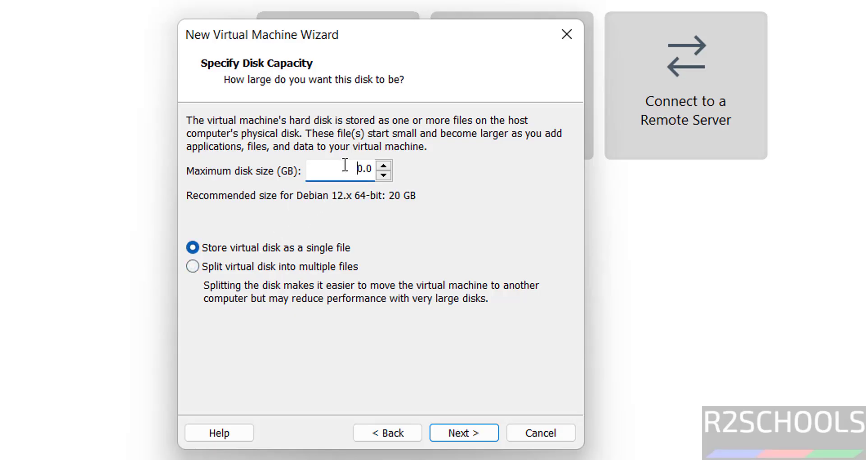
text(5)
click(464, 424)
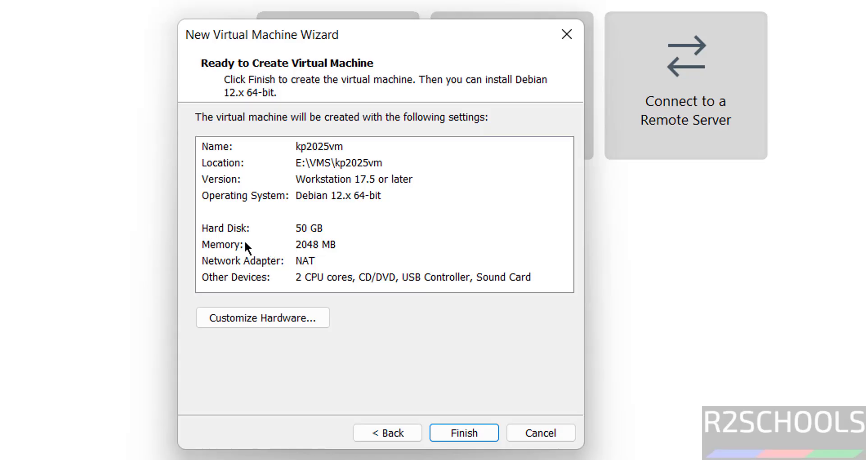
Raise the VM's memory to 4096 MB (4 GB) in Customize Hardware
click(223, 317)
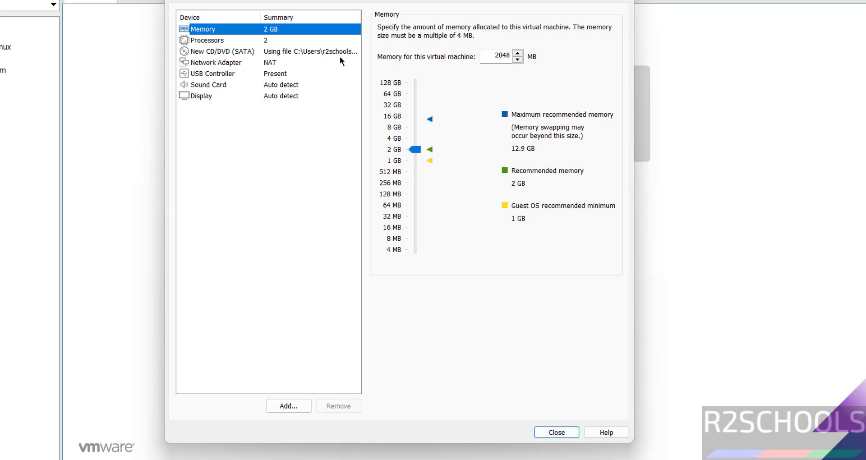
drag(416, 149, 415, 139)
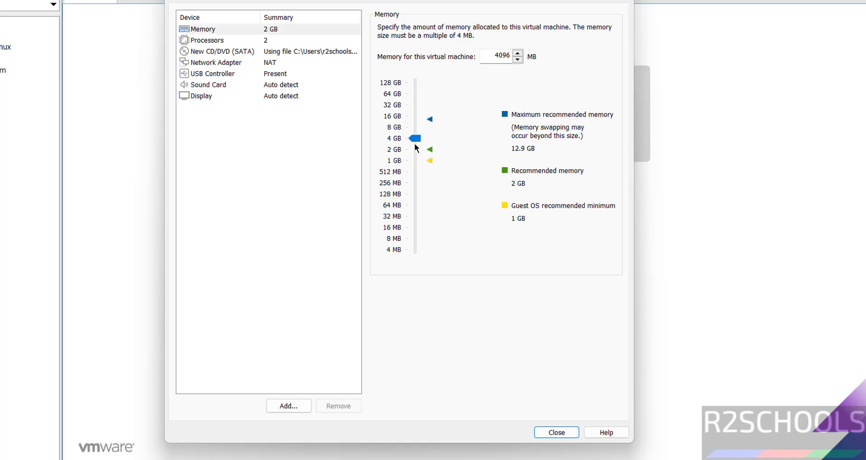
double_click(501, 56)
click(558, 432)
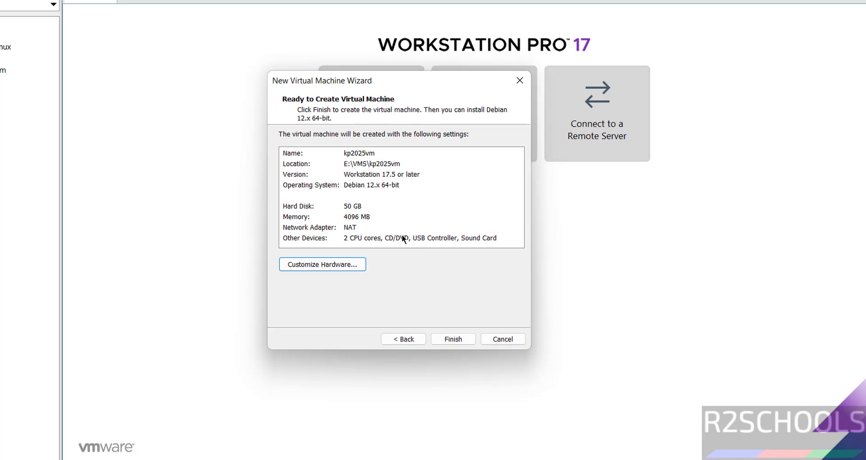
Finish the wizard to create kp2025vm, then browse its Library menus
click(453, 339)
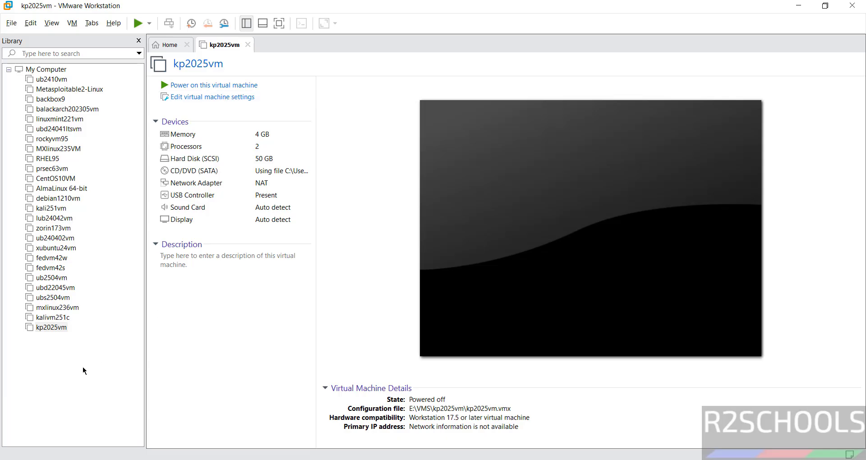
right_click(51, 328)
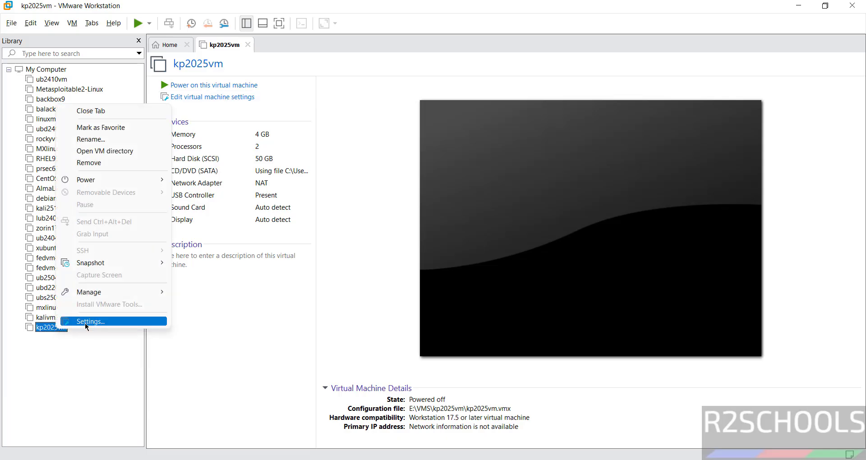
click(73, 23)
mouse_move(86, 23)
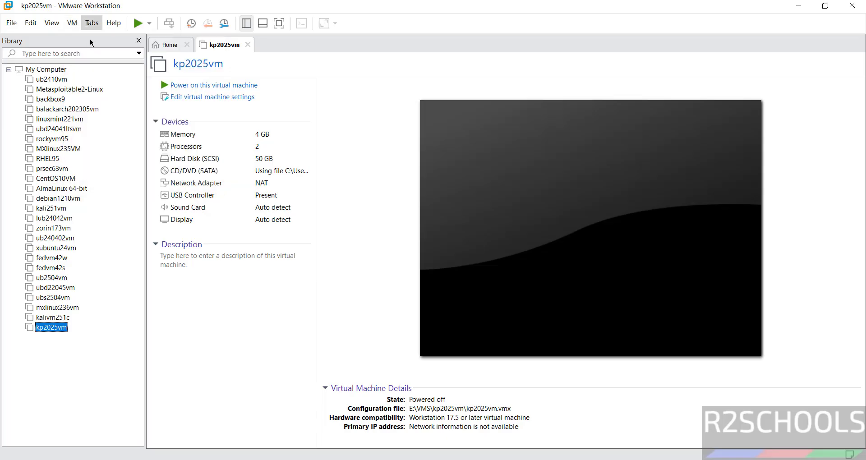
click(354, 216)
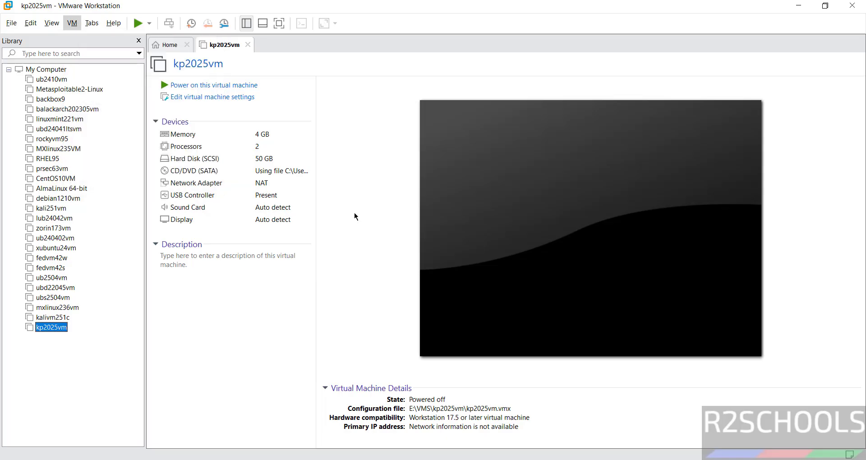
Power on kp2025vm, start Graphical install, and accept English and United States
click(231, 89)
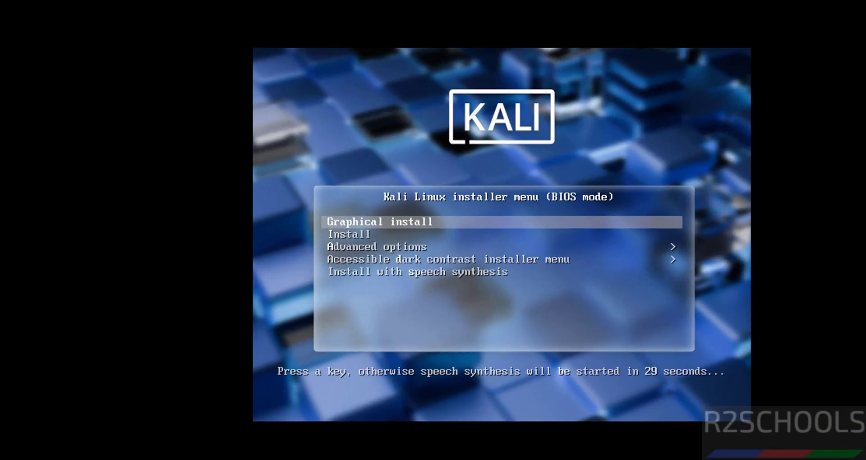
key(Down)
key(Up)
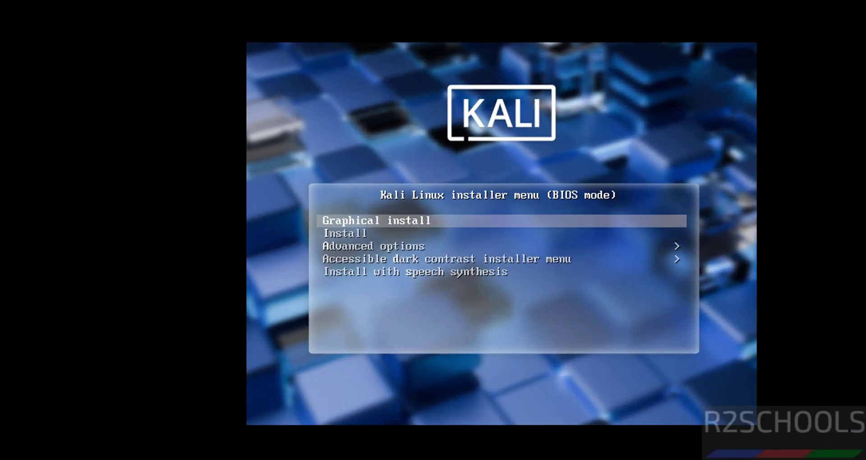
key(Return)
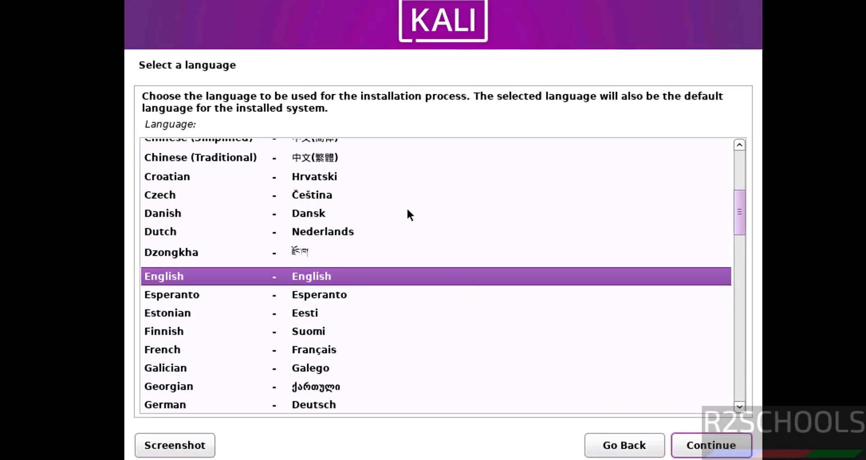
click(706, 445)
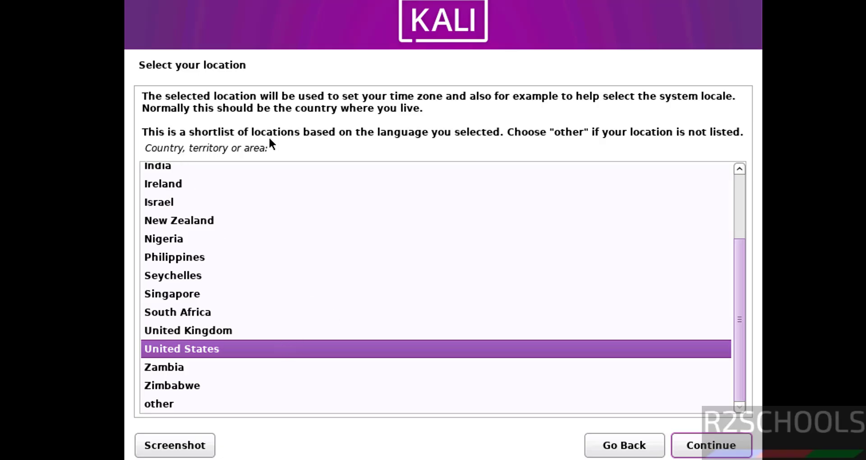
click(709, 446)
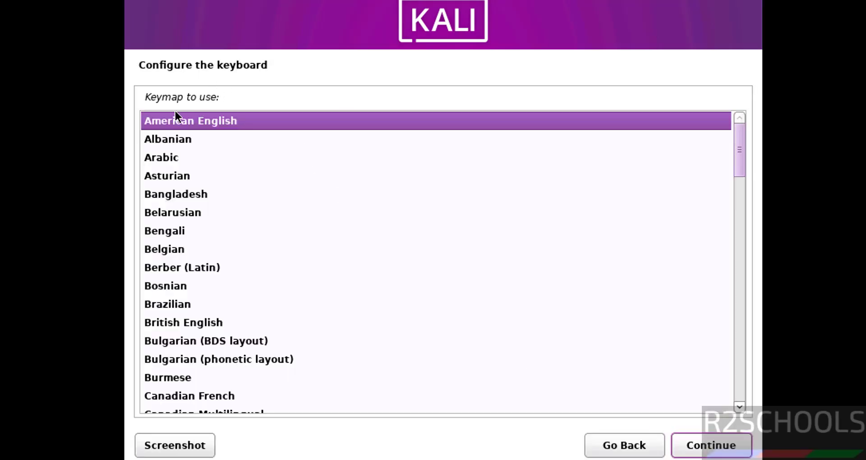
Keep the American English keymap, enter hostname kp25vm, and leave the domain empty
click(693, 446)
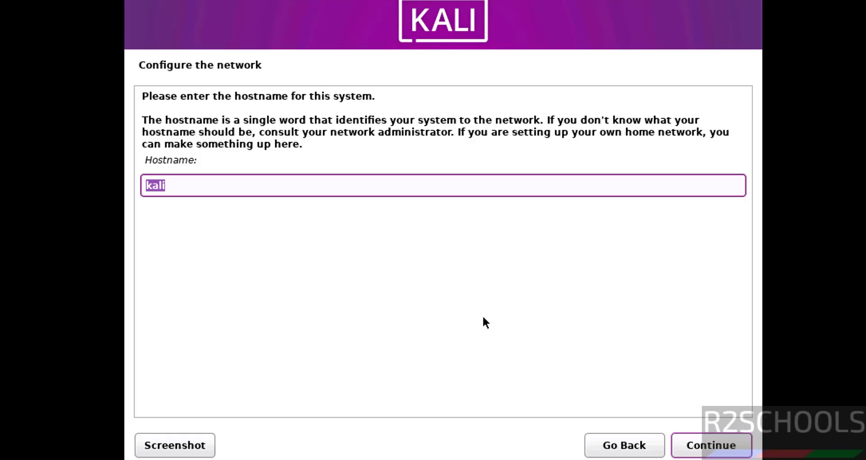
text(kp)
text(25vm)
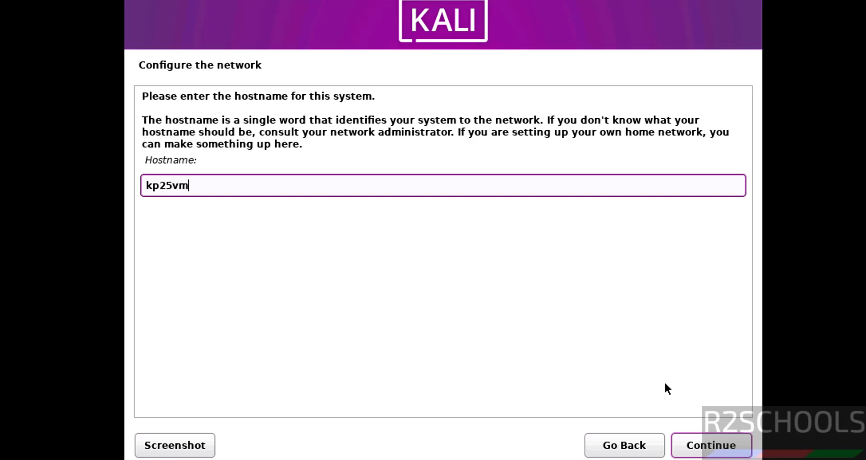
click(711, 446)
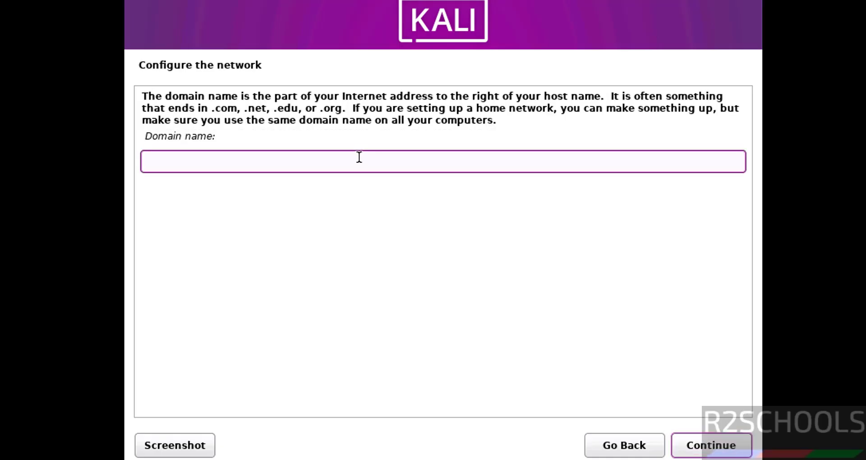
click(723, 448)
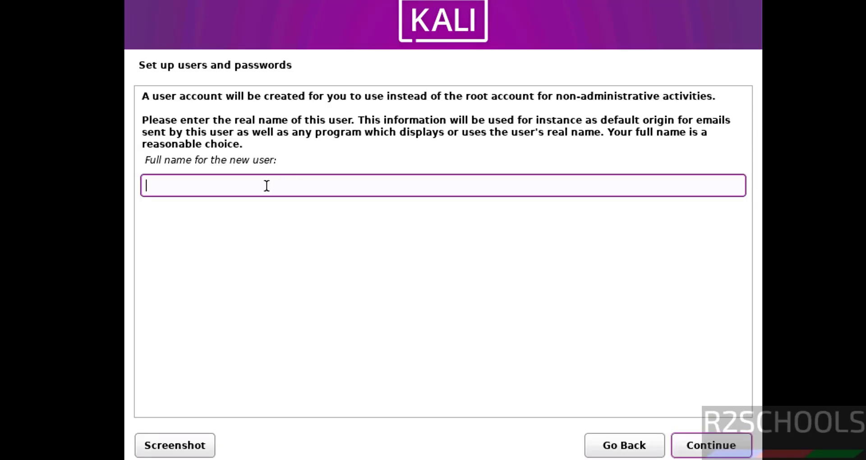
Enter the new user's full name and accept the suggested username
key(Tab)
key(Return)
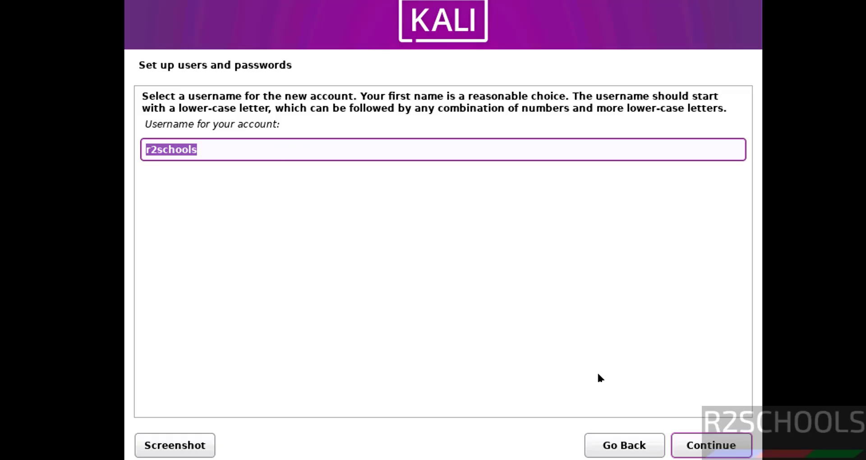
click(698, 440)
Set the new user's account password, entering it twice to confirm
text(**********)
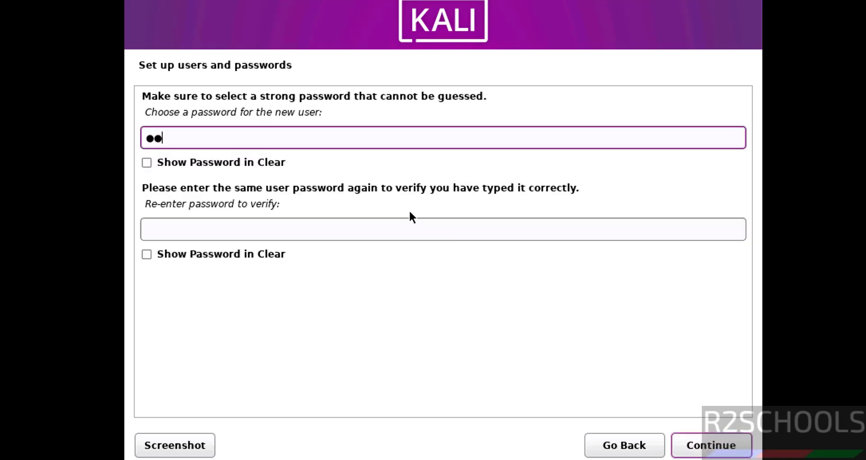
key(Tab)
key(Tab)
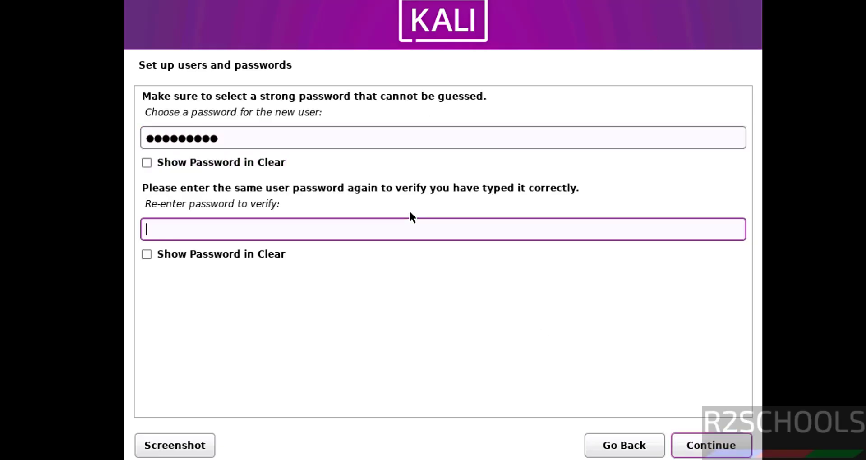
text(**********)
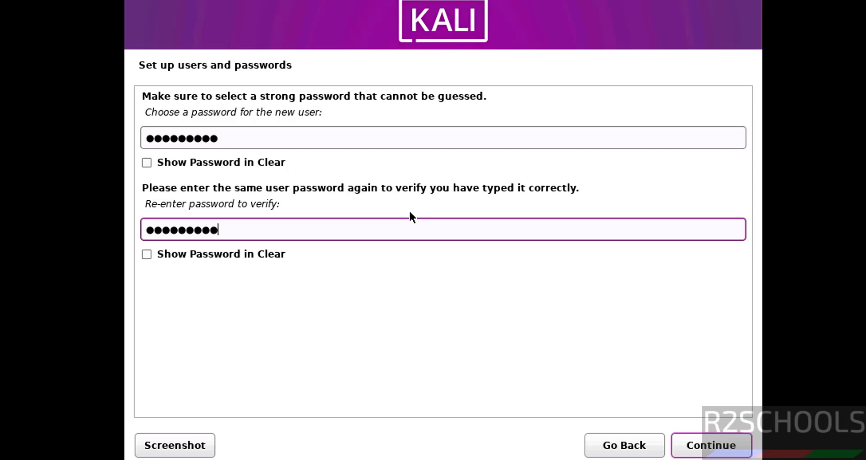
click(711, 445)
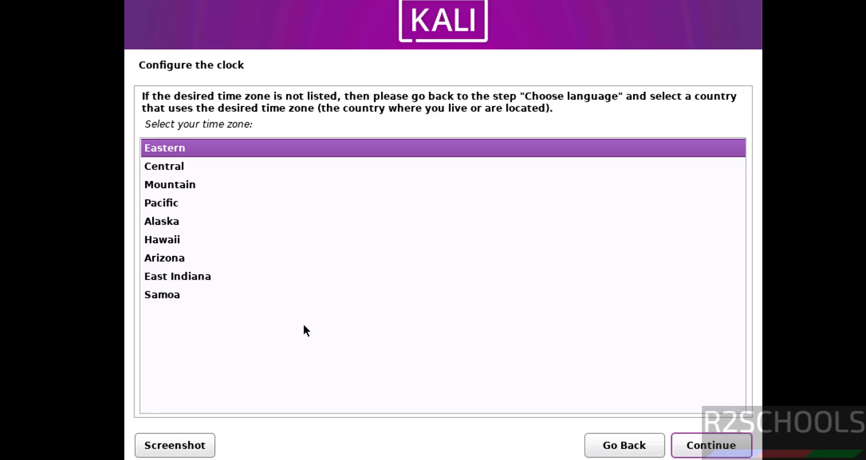
Accept Eastern as the time zone
click(728, 454)
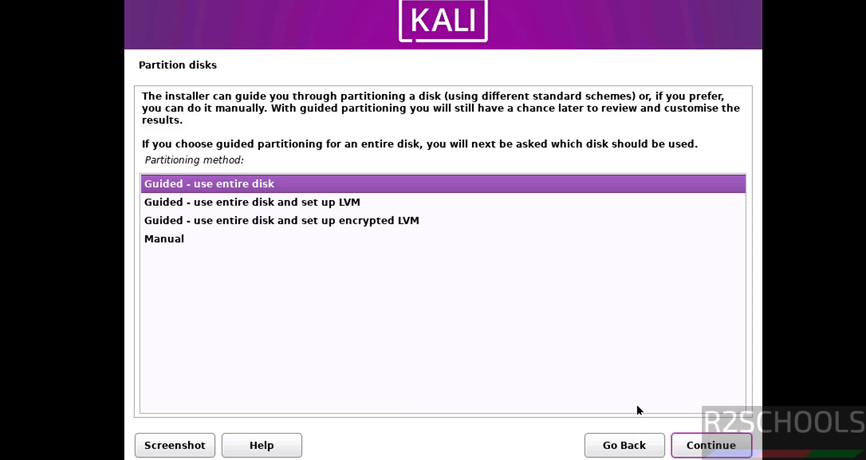
Use guided partitioning of the whole 53.7 GB sda disk, one partition, and write the changes
click(715, 447)
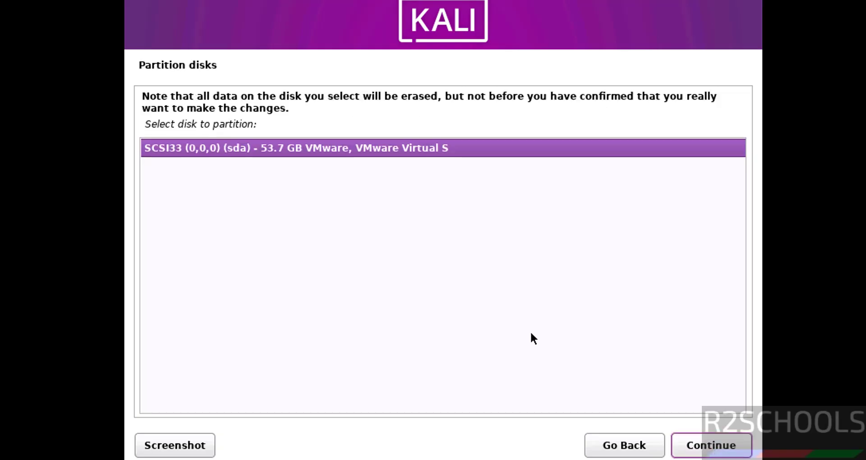
click(698, 447)
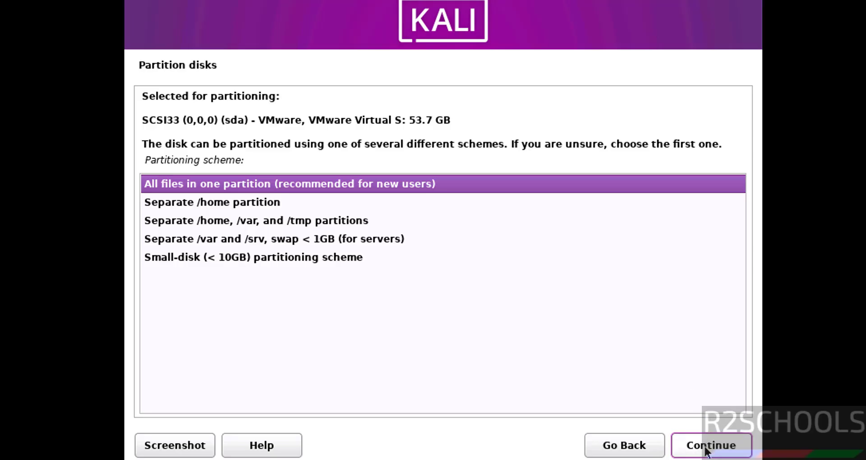
click(706, 449)
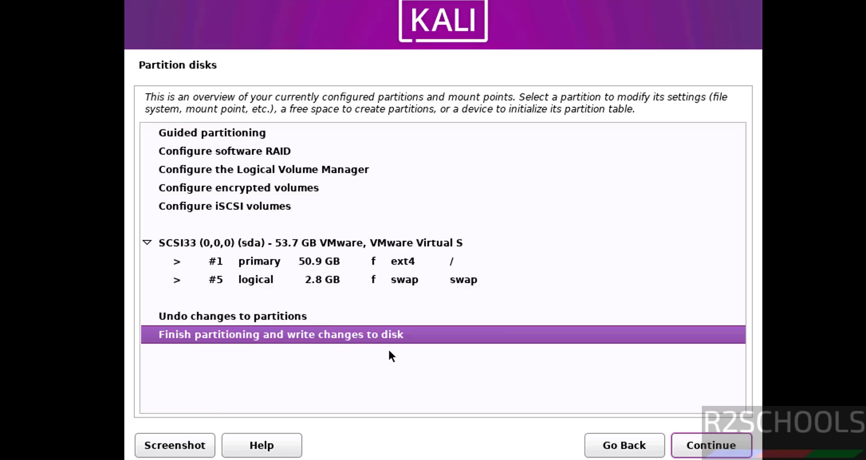
click(688, 451)
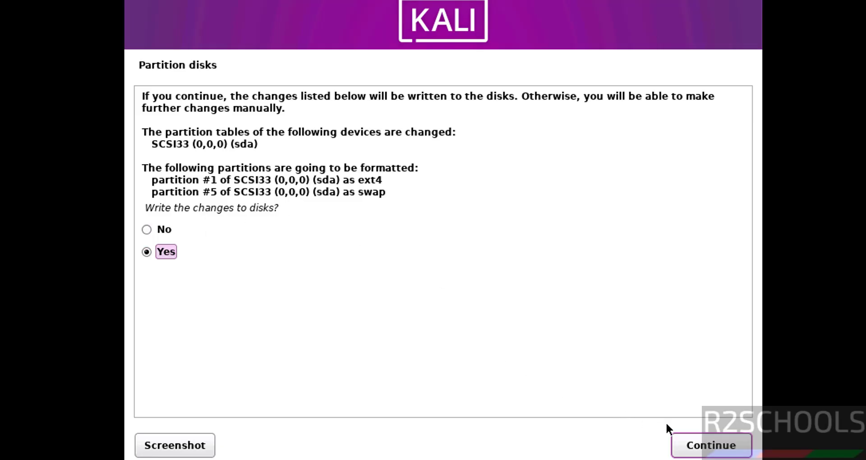
click(691, 448)
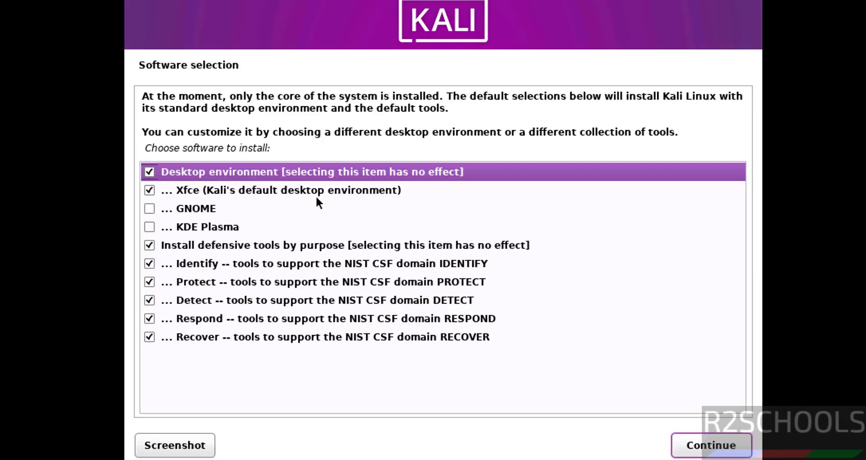
Tick KDE Plasma alongside Xfce in Software selection and begin the software install
click(148, 207)
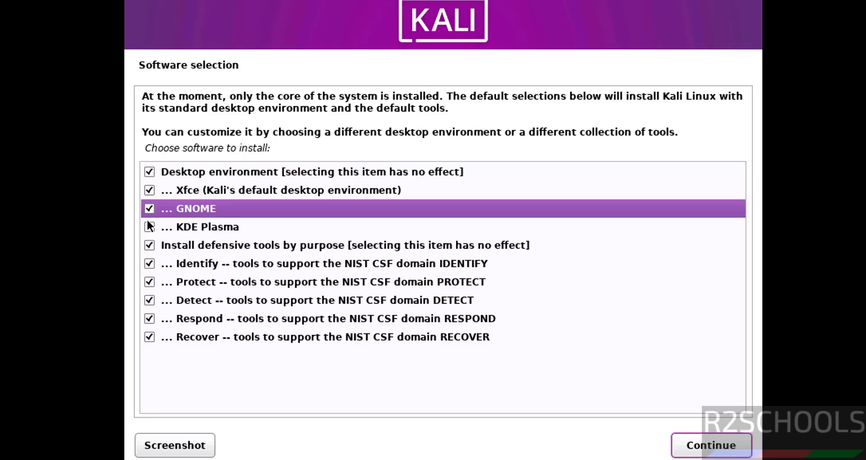
click(149, 227)
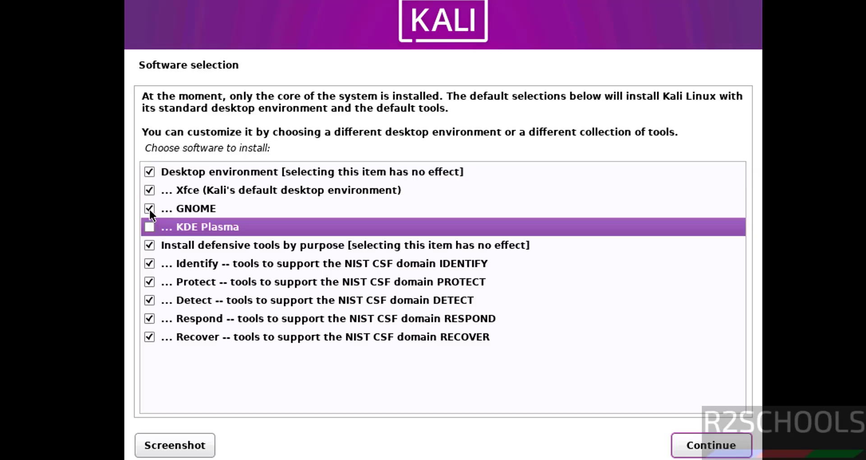
click(149, 208)
click(149, 228)
click(707, 454)
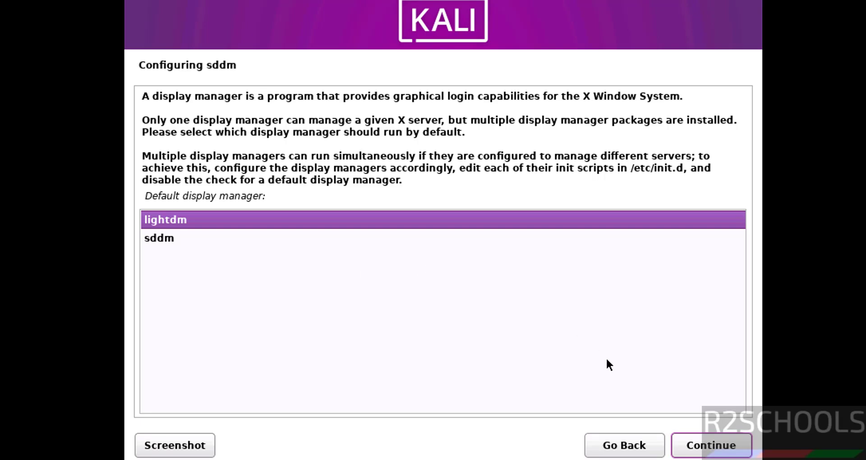
Keep lightdm as the default display manager
click(693, 438)
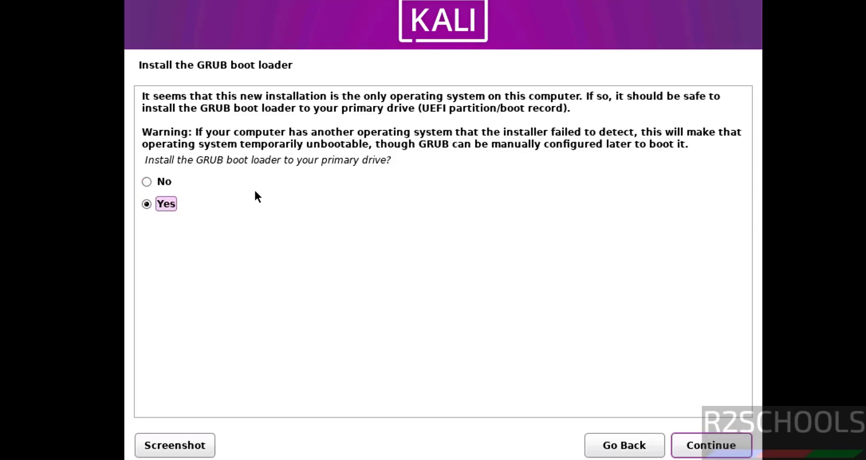
Install the GRUB boot loader on /dev/sda
click(730, 447)
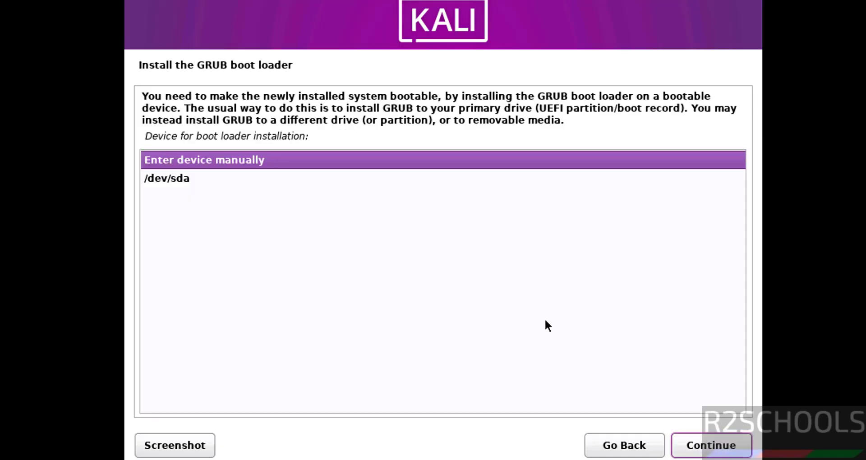
click(373, 183)
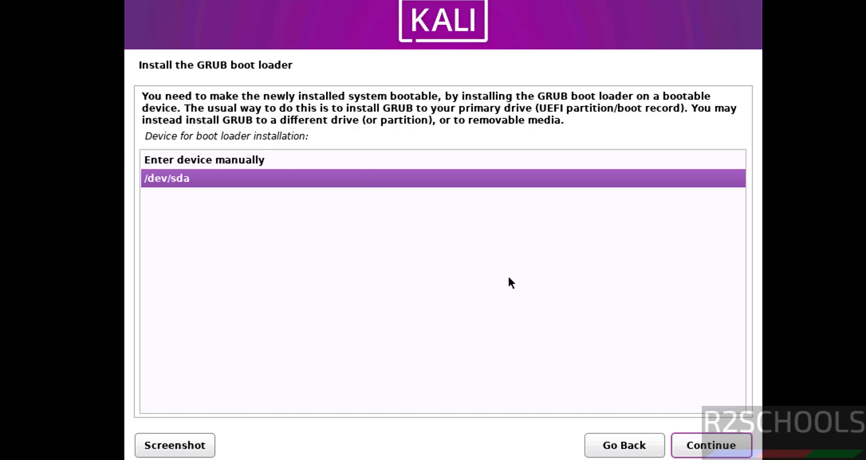
click(685, 447)
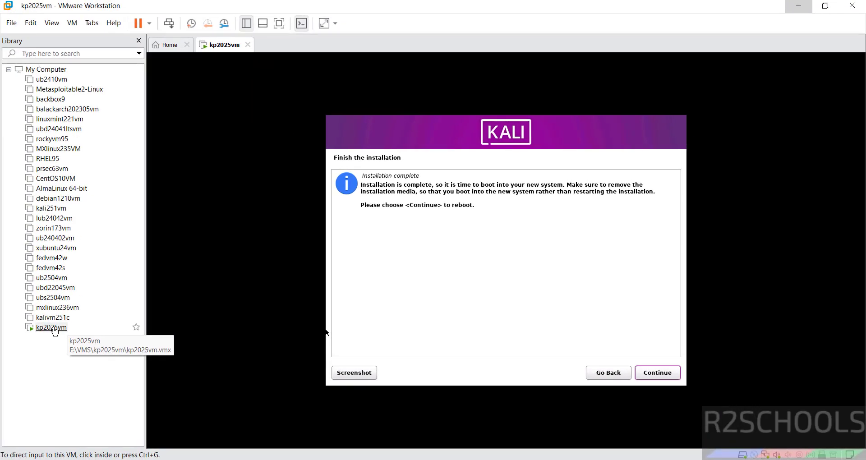
In kp2025vm's settings, uncheck Connect at power on for the CD/DVD (SATA) drive
click(53, 329)
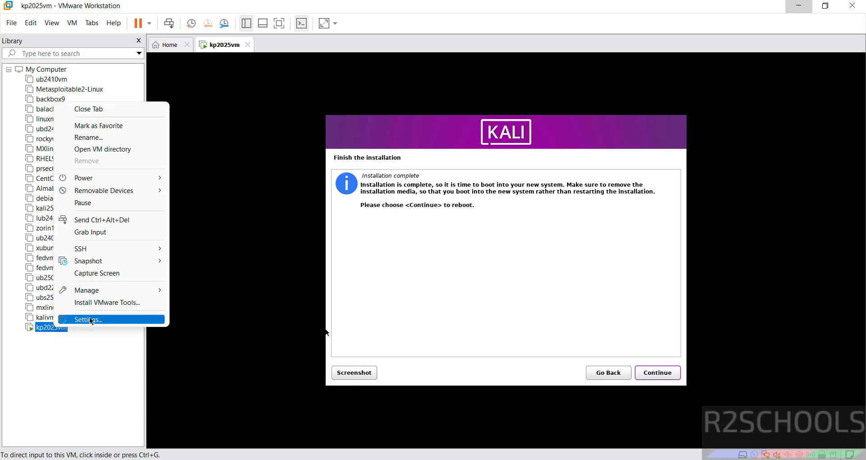
click(91, 321)
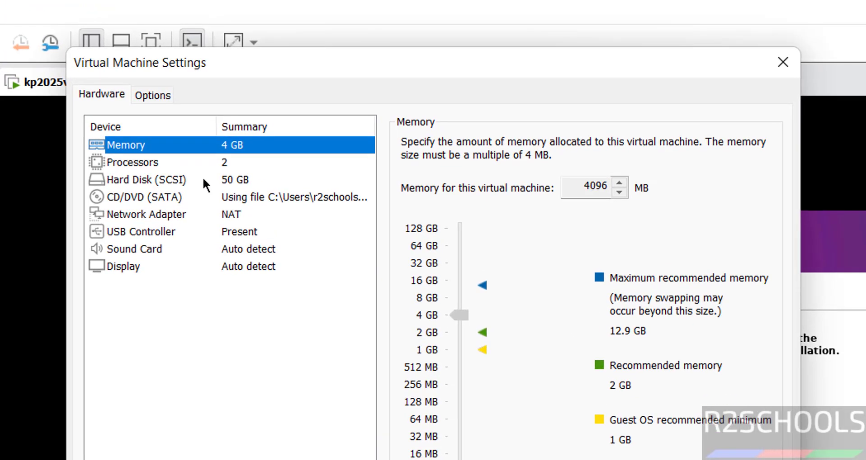
click(188, 196)
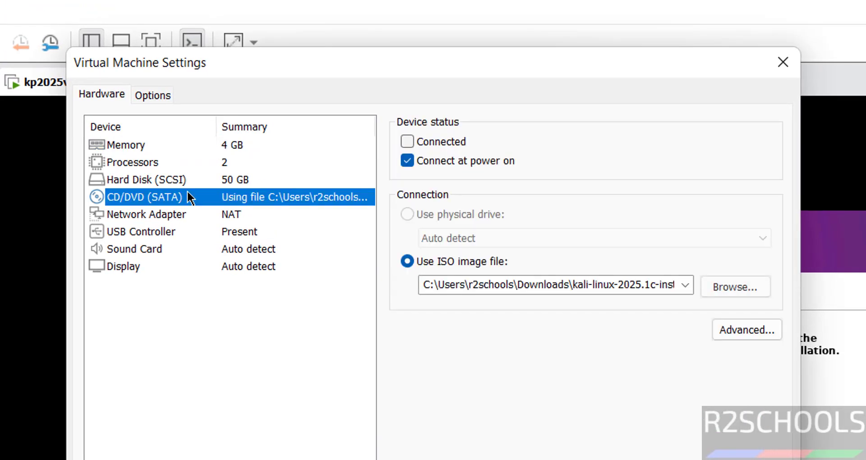
click(406, 159)
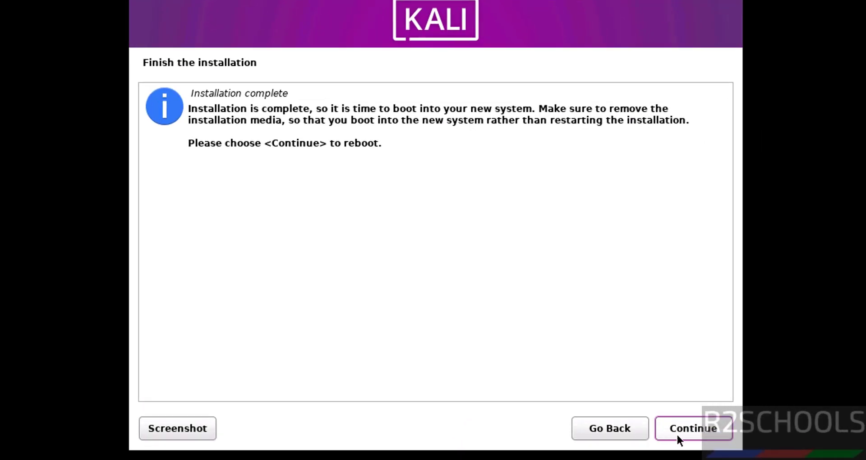
Reboot into the installed Kali system and log in with the new user's credentials
click(677, 436)
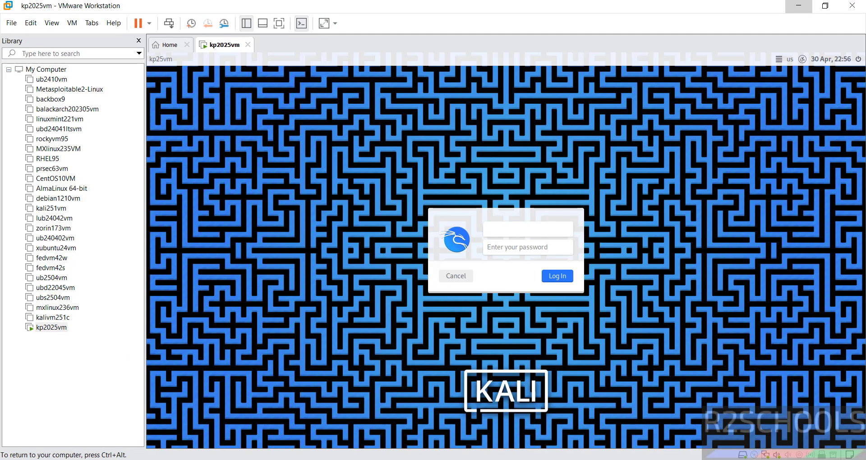
key(Tab)
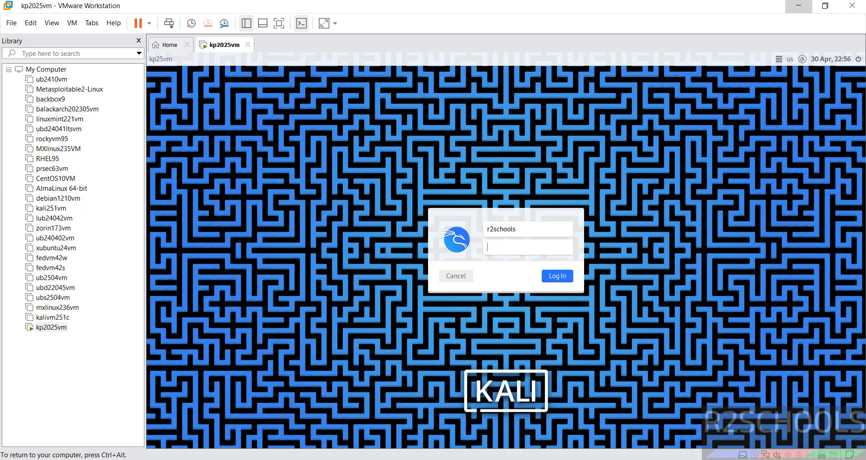
key(Return)
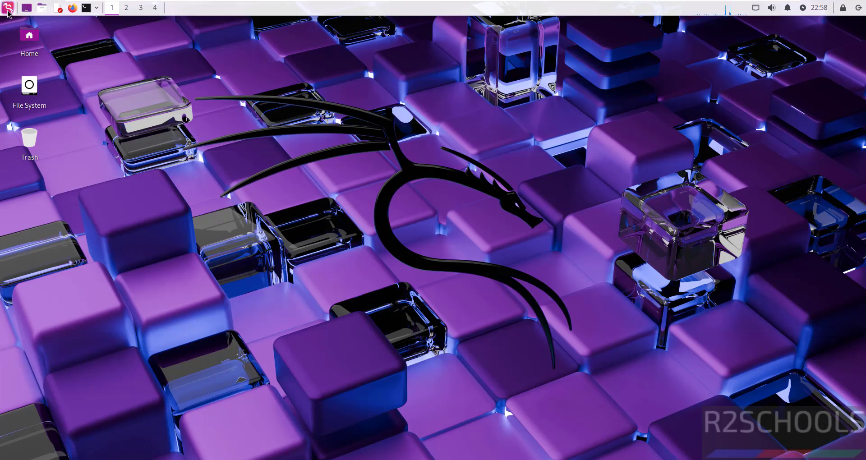
Browse the Kali application menu's tool categories, then launch a terminal from the top panel
click(7, 9)
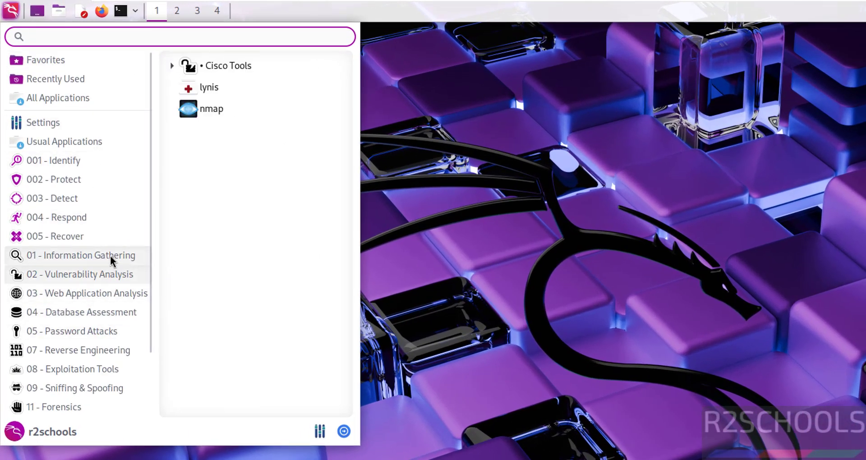
mouse_move(110, 255)
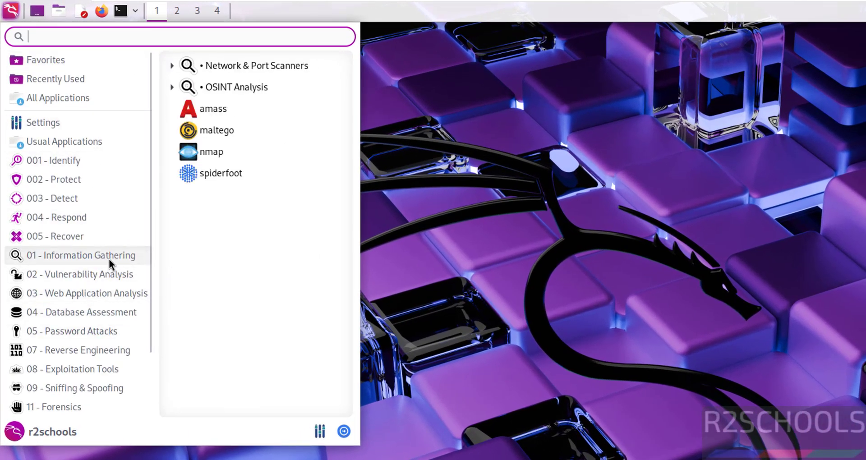
mouse_move(99, 276)
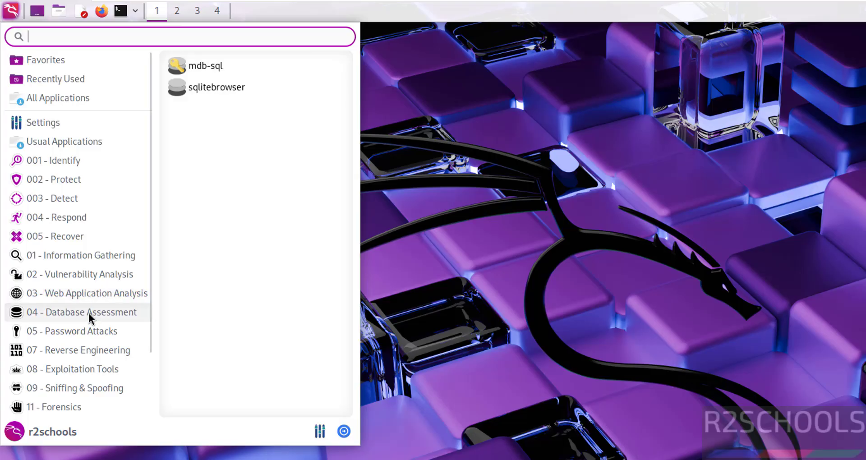
mouse_move(71, 364)
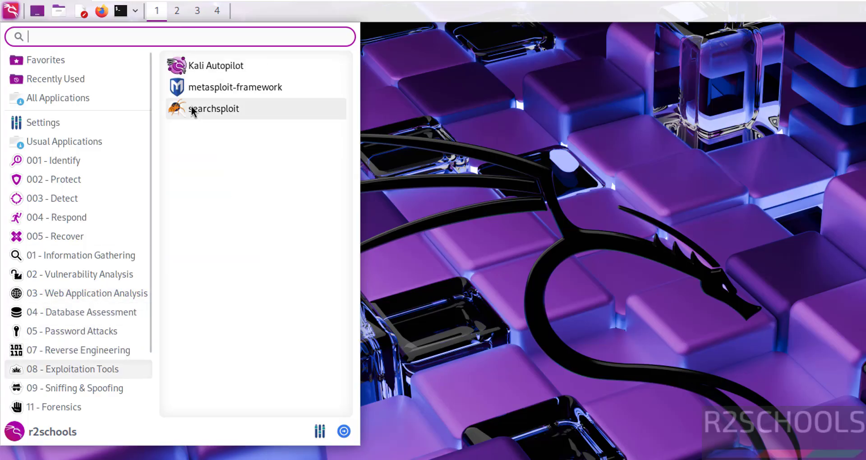
click(119, 12)
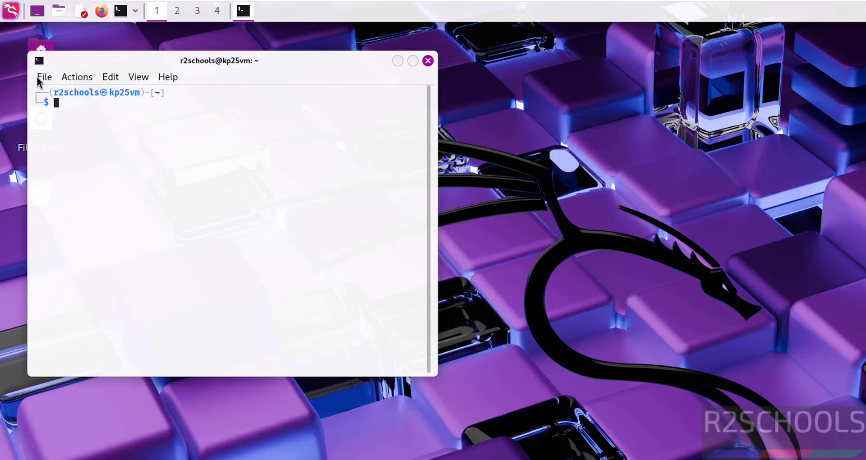
Change the QTerminal font to Fira Code at 14 pt in Preferences
click(40, 79)
click(68, 156)
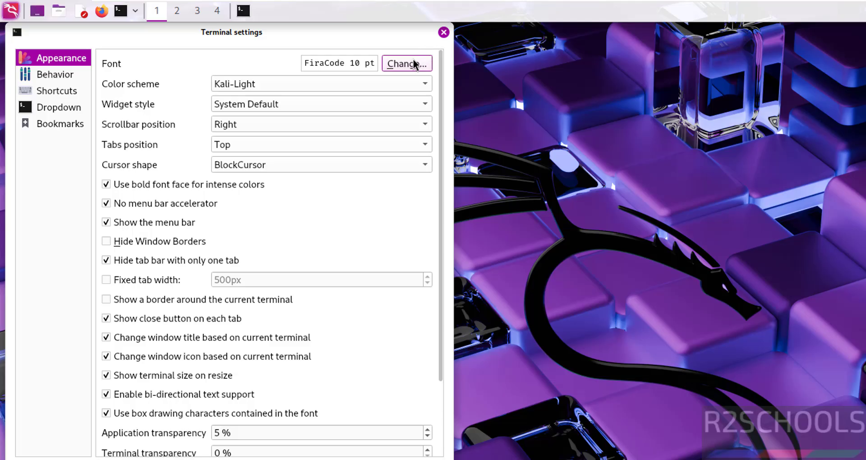
click(408, 64)
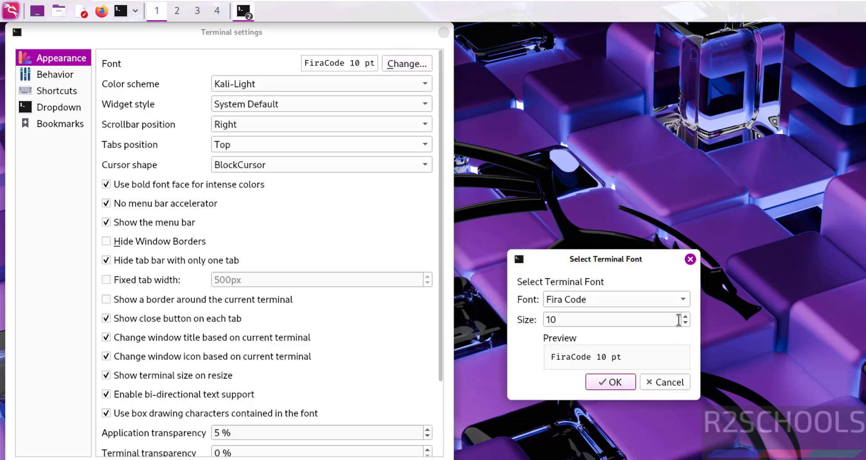
scroll(687, 318, up, 4)
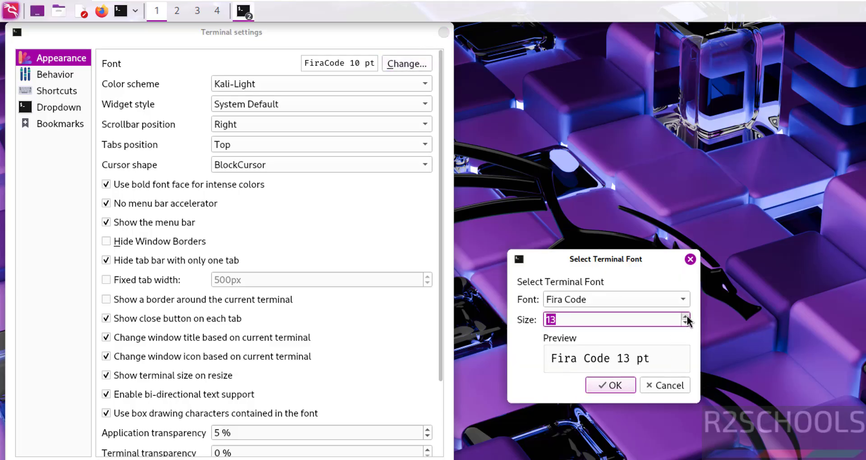
click(630, 388)
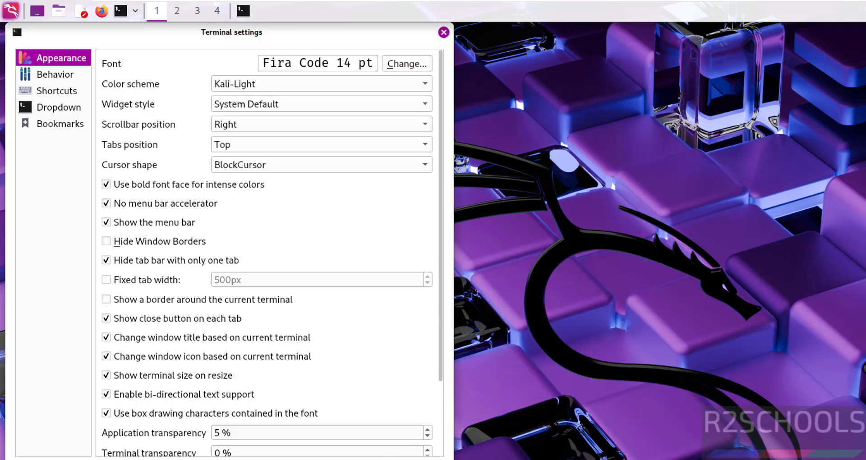
key(Return)
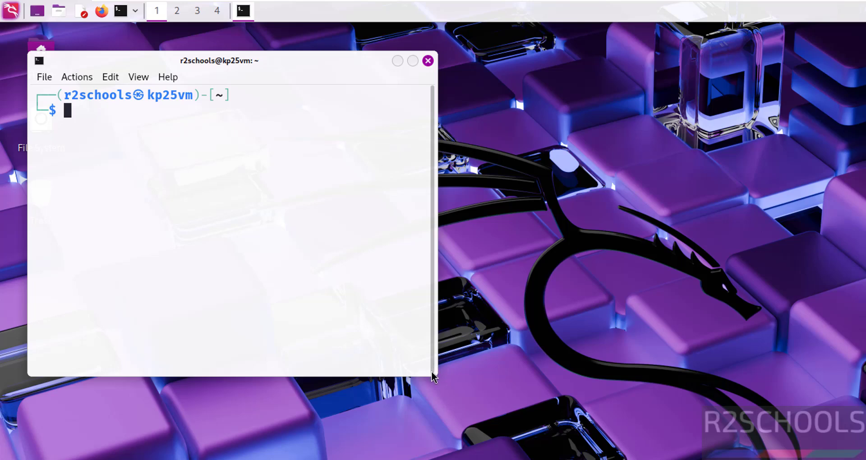
Enlarge the terminal window and run ifconfig to check the machine's IP address
drag(430, 370, 564, 428)
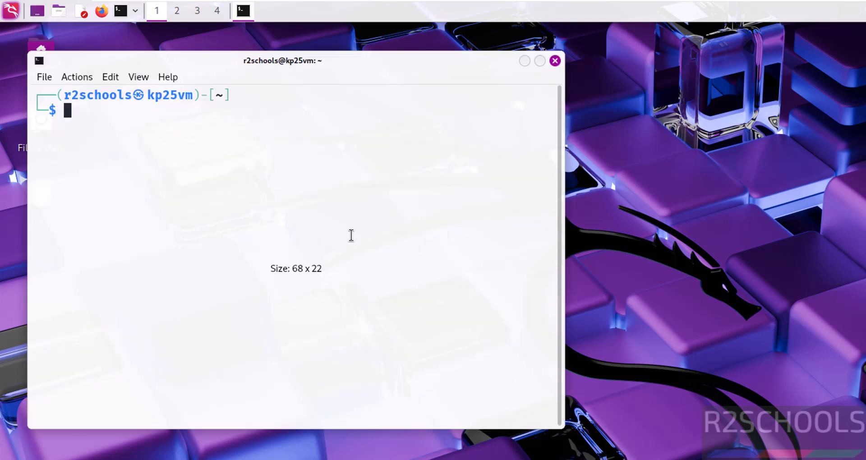
text(ifconfig)
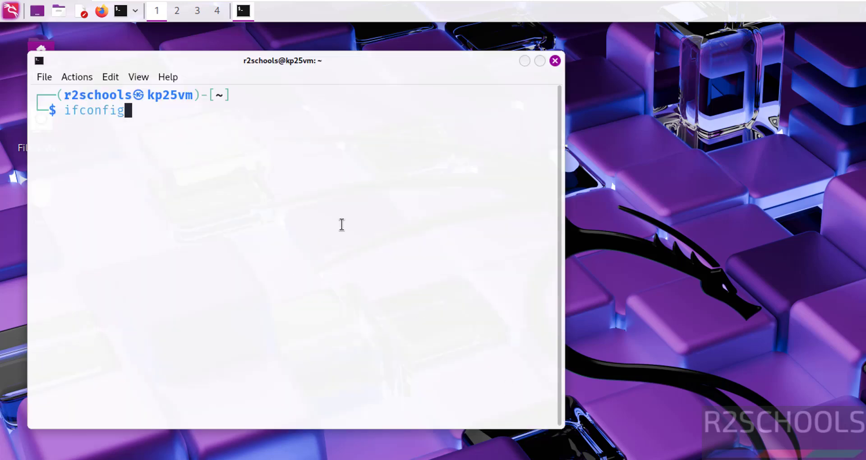
key(Return)
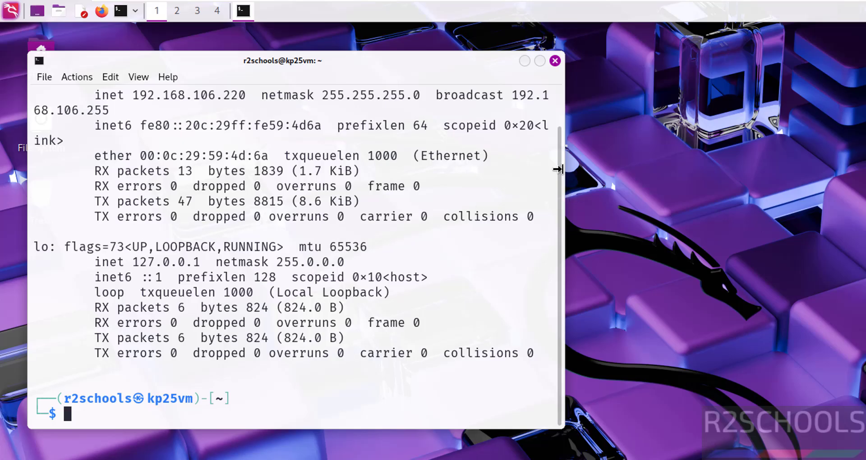
drag(246, 94, 136, 139)
click(176, 185)
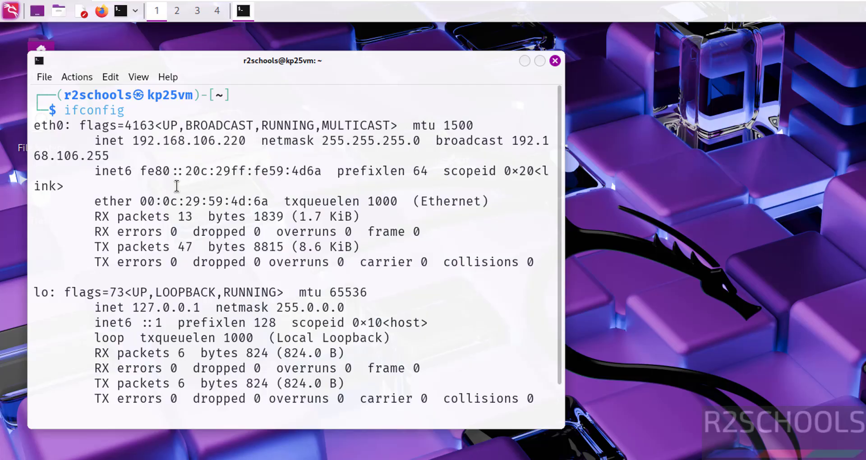
key(ctrl+l)
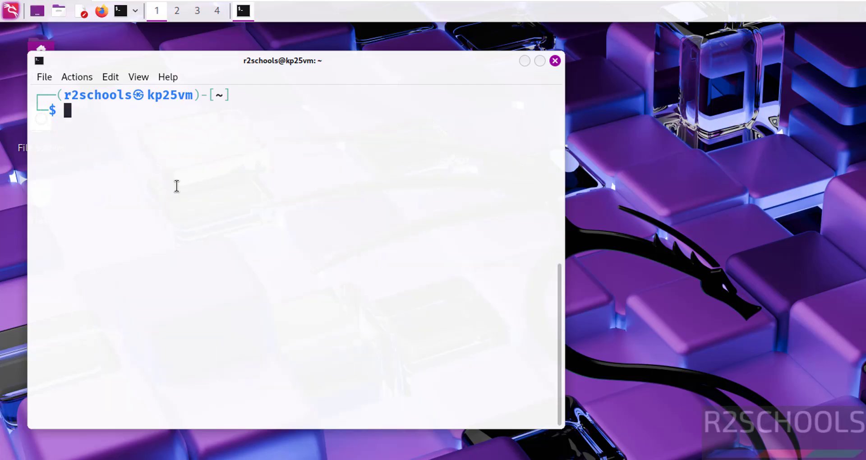
Display the OS release details with more /etc/os-release, then clear the screen
text(more /etc/os-re)
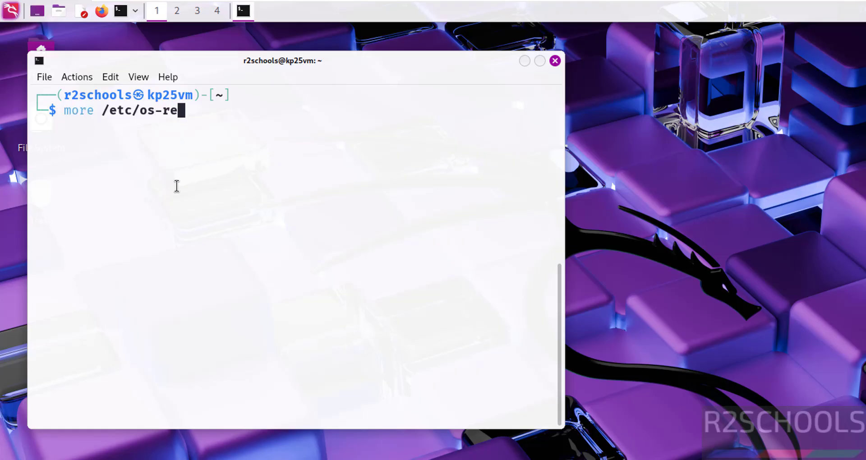
key(Tab)
key(Return)
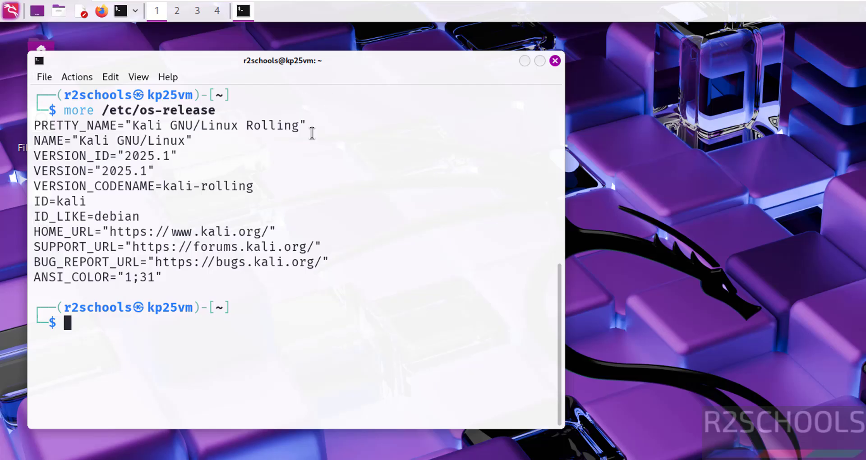
key(ctrl+l)
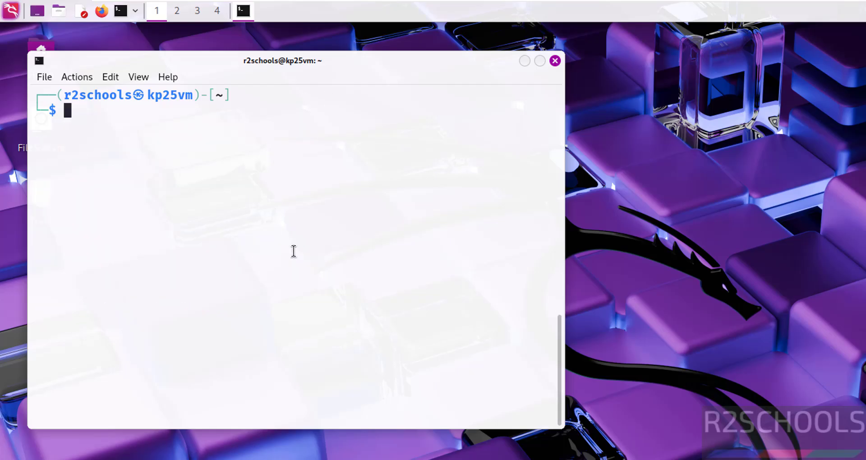
Run sudo apt update && sudo apt upgrade, authenticate, and accept the 928-package upgrade with y
text(sudo )
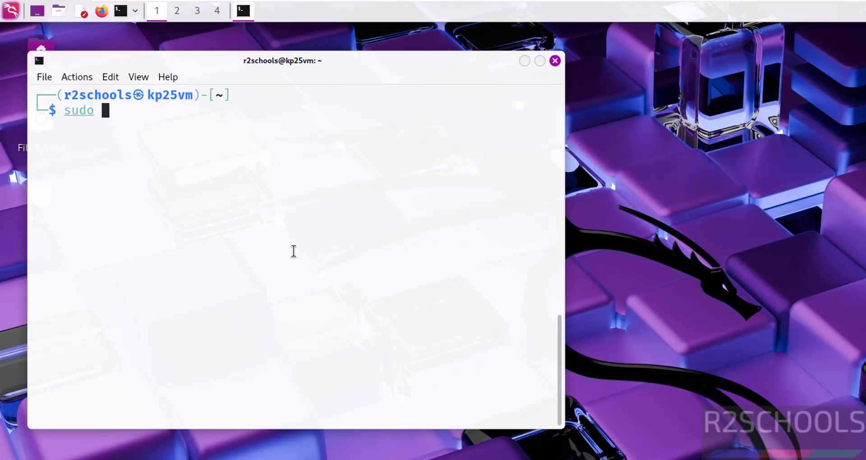
text(apt upda)
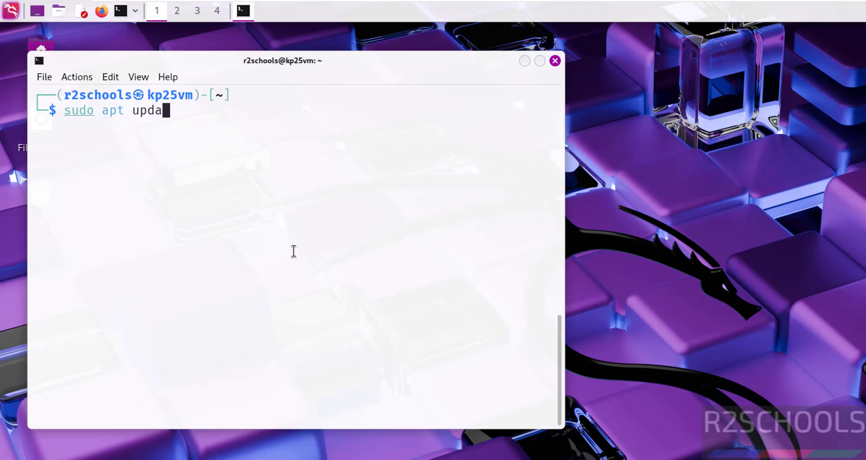
text(te && sudo )
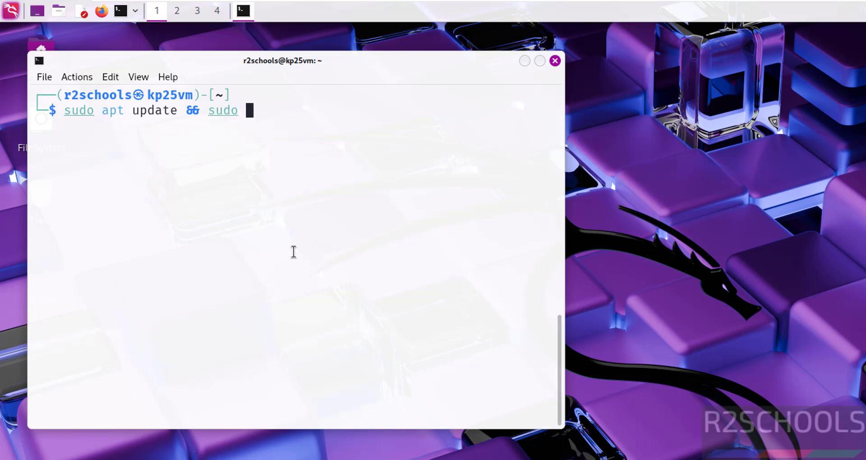
text(apt upgrade)
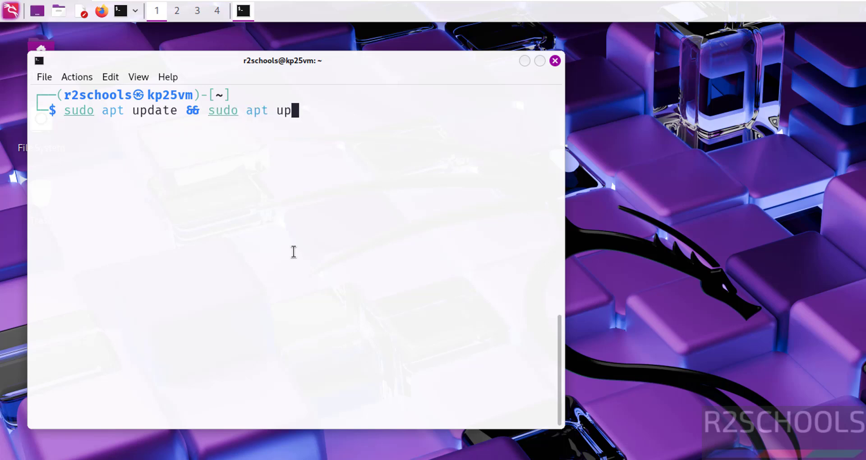
key(Return)
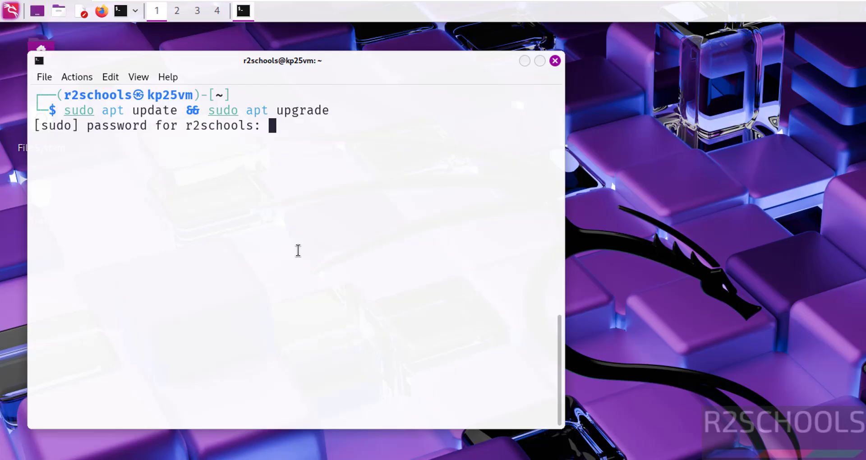
key(Return)
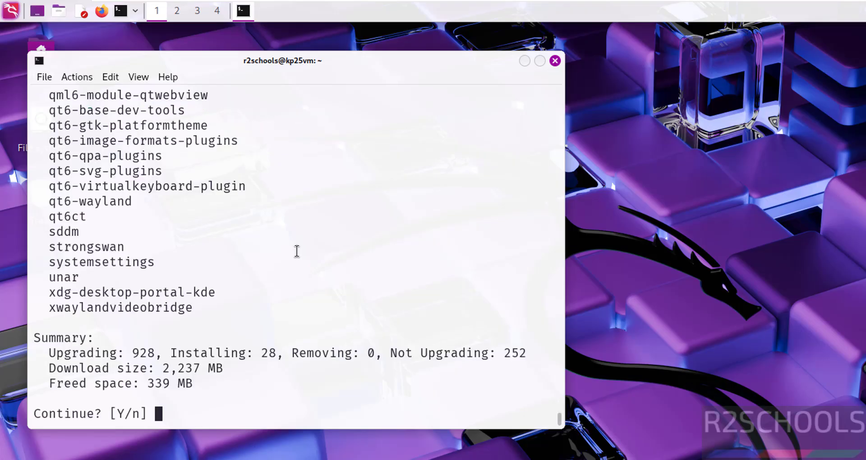
text(y)
key(Return)
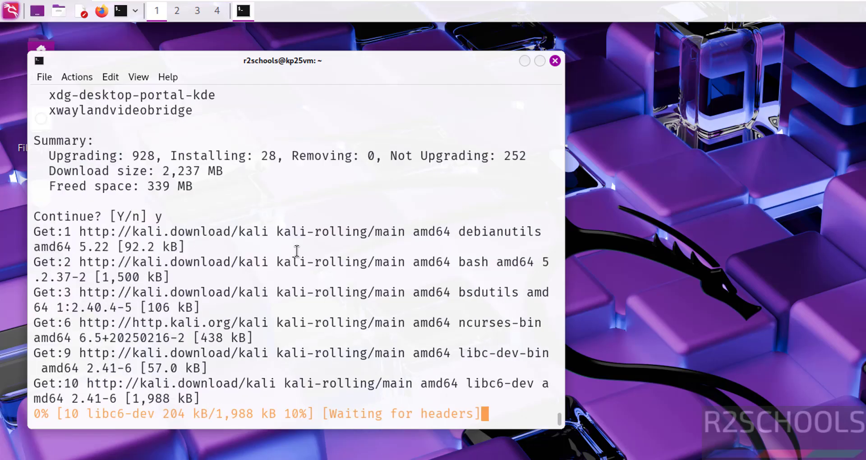